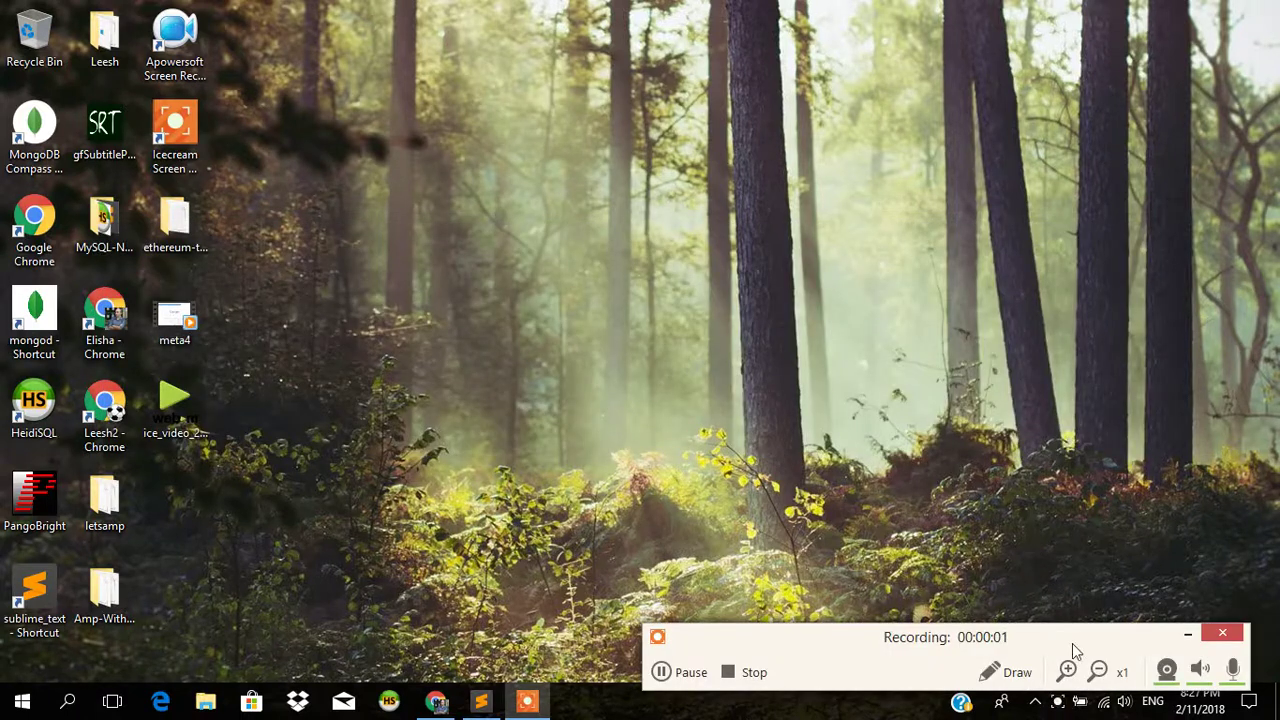
# - Cycle through the open windows to bring the Metabase Chrome window to the front
pyautogui.click(1172, 667)
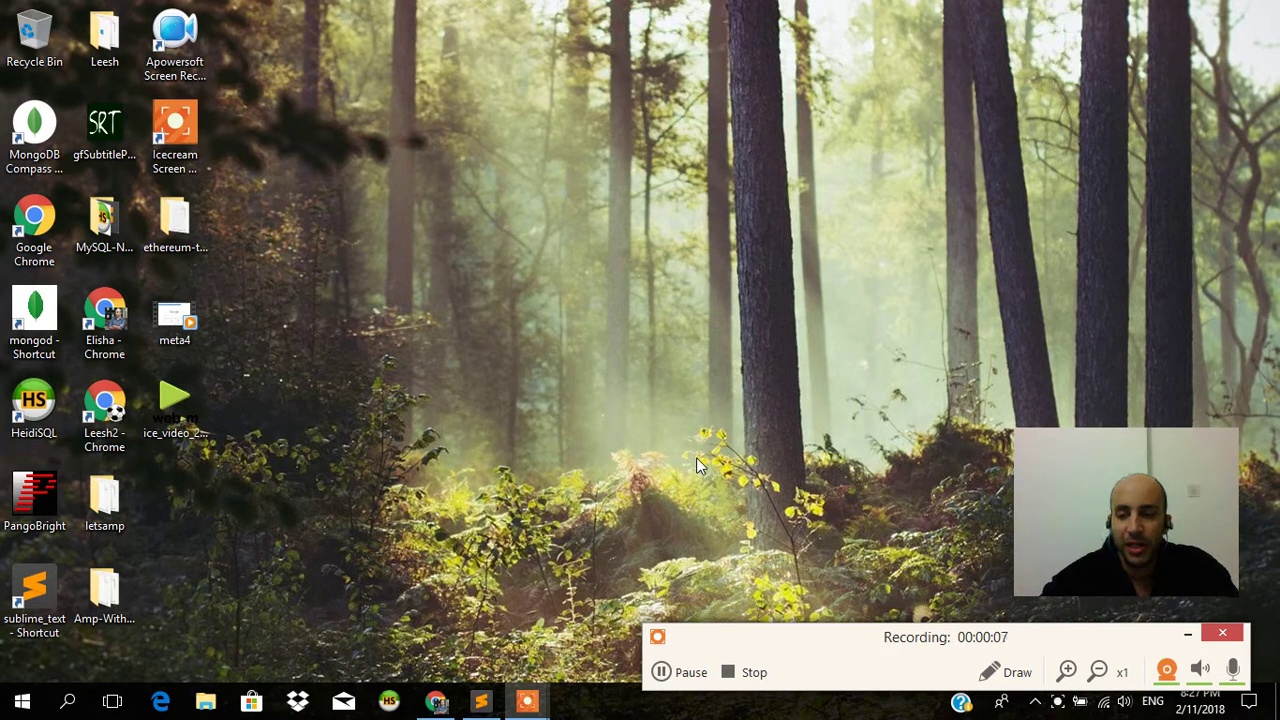
pyautogui.hotkey('alt', 'Tab')
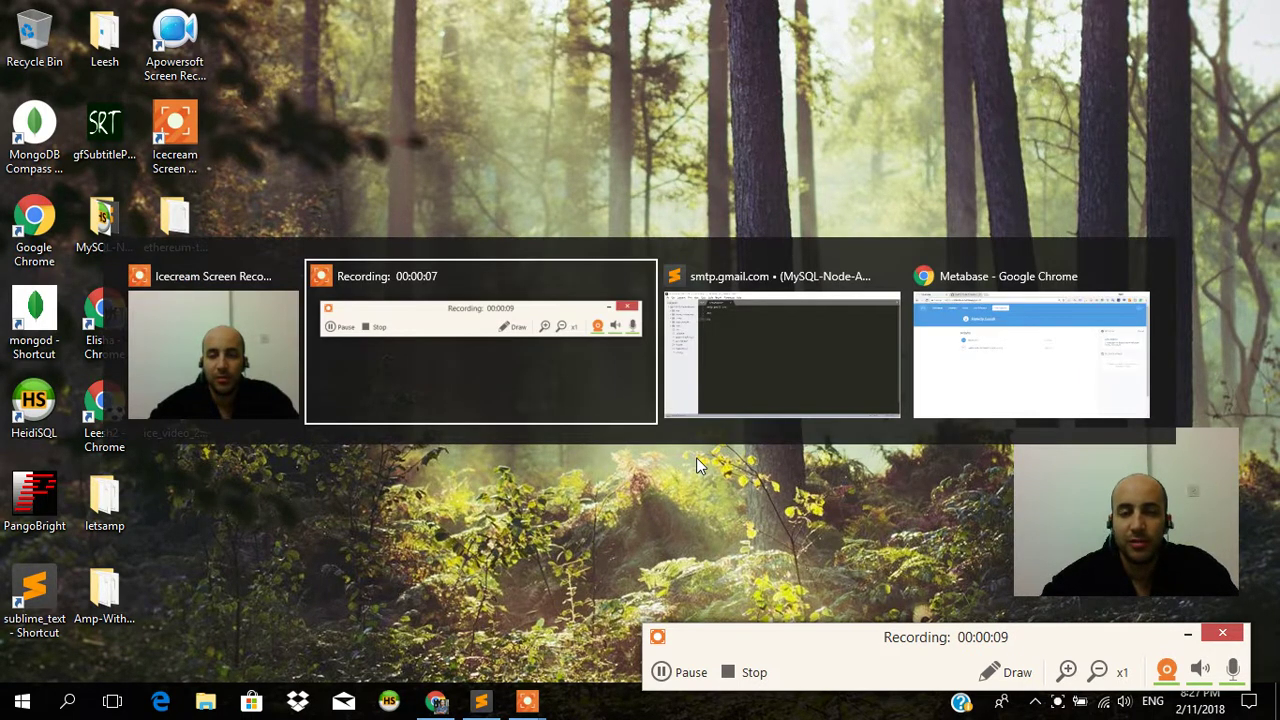
pyautogui.hotkey('alt', 'Tab')
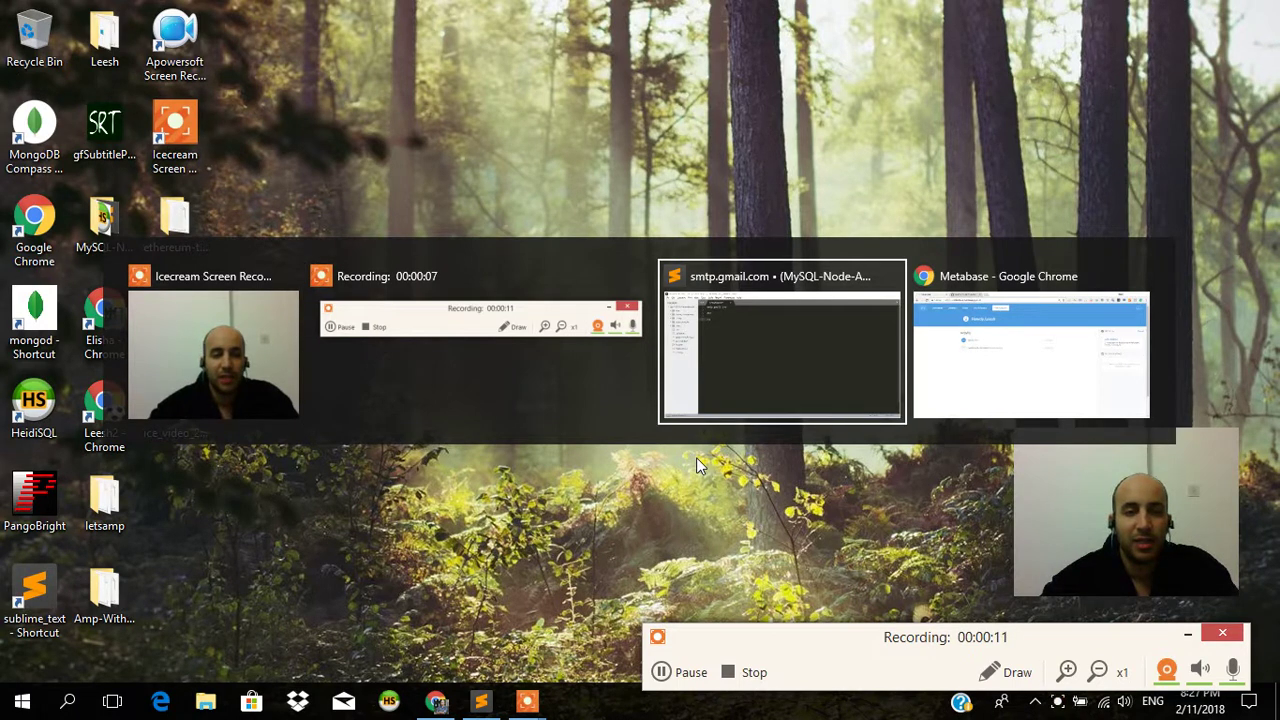
pyautogui.hotkey('alt', 'Tab')
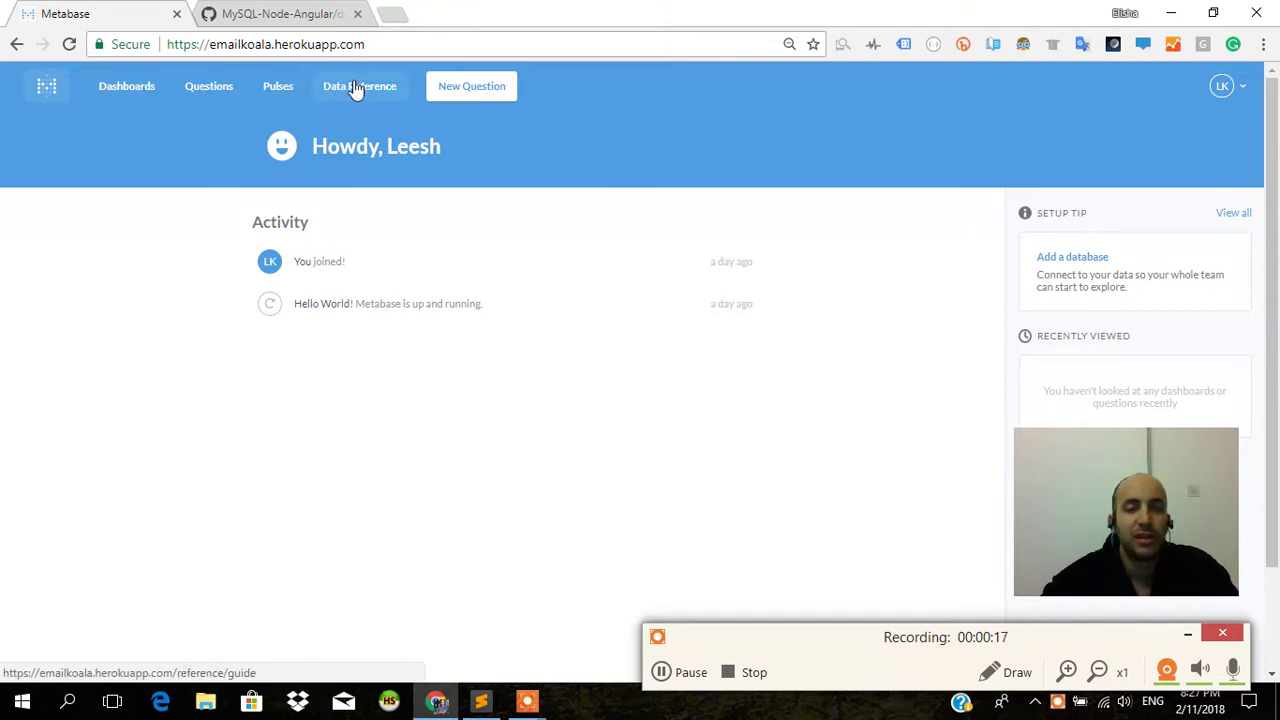
# - Open Metabase's New Question page from the top navigation bar
pyautogui.click(504, 100)
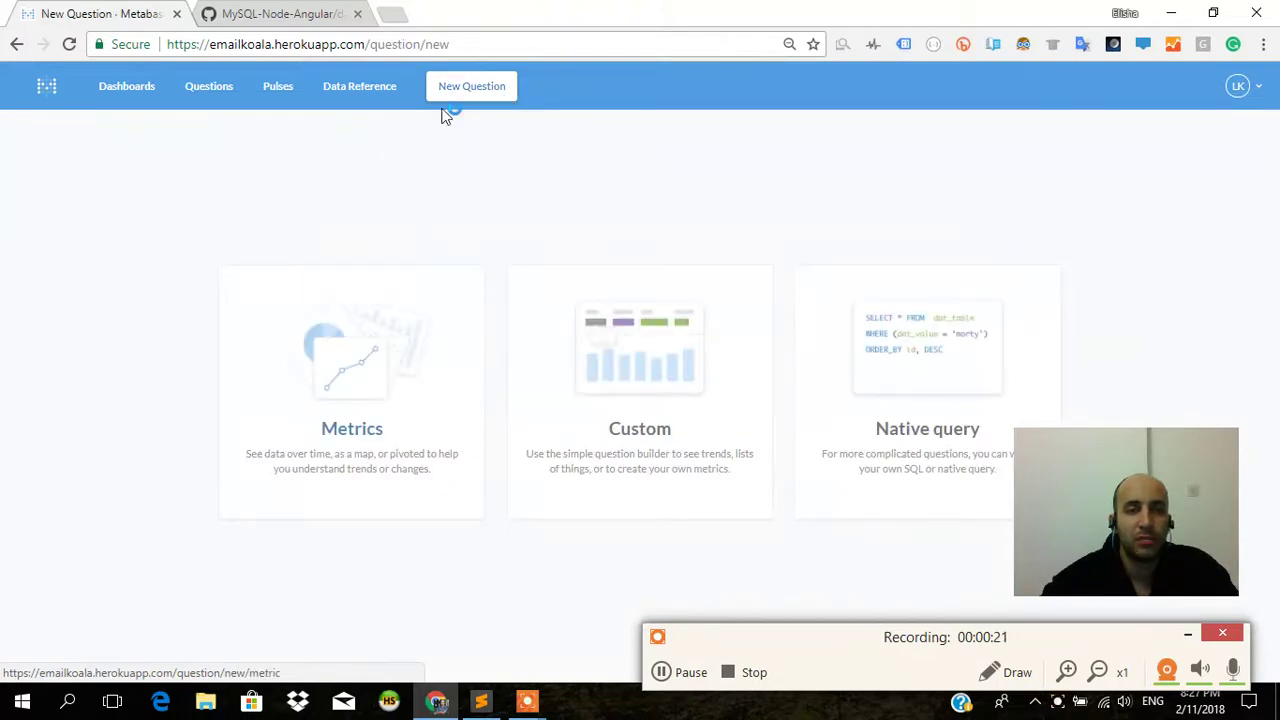
# - Search 'metabase heroku' in a new tab and open the metabase.com Heroku deployment guide
pyautogui.click(388, 10)
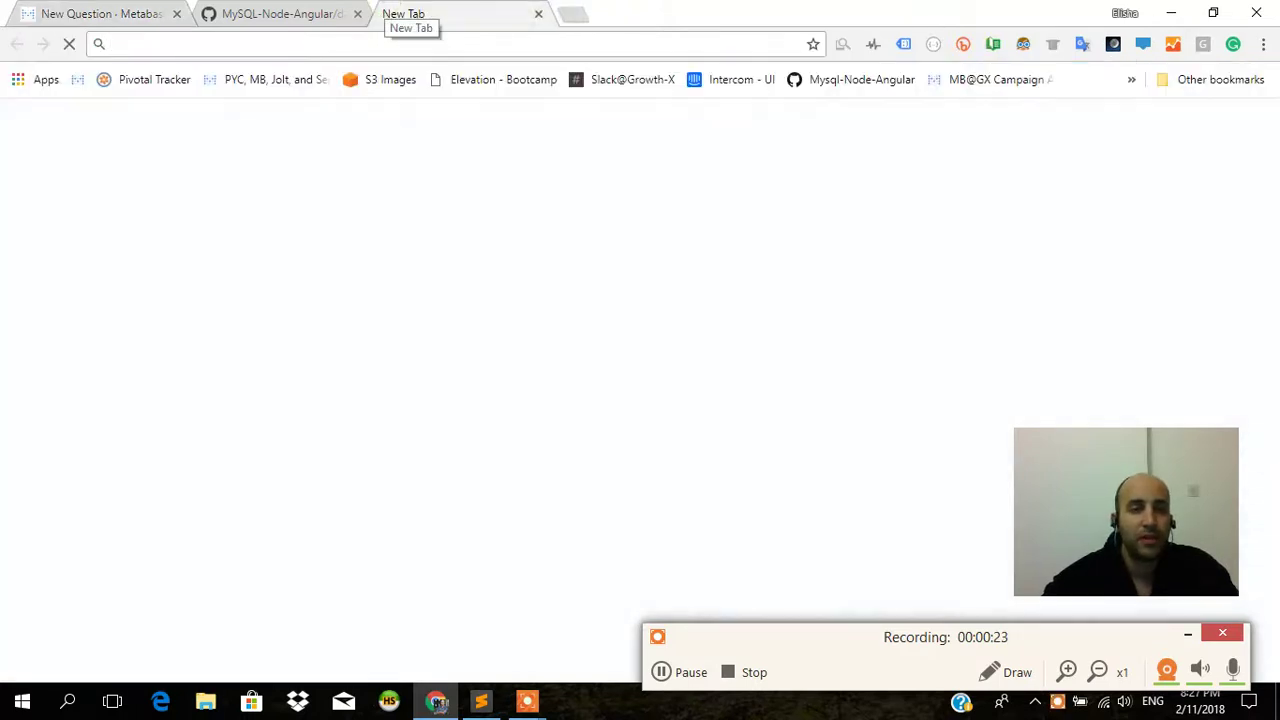
pyautogui.write('metab')
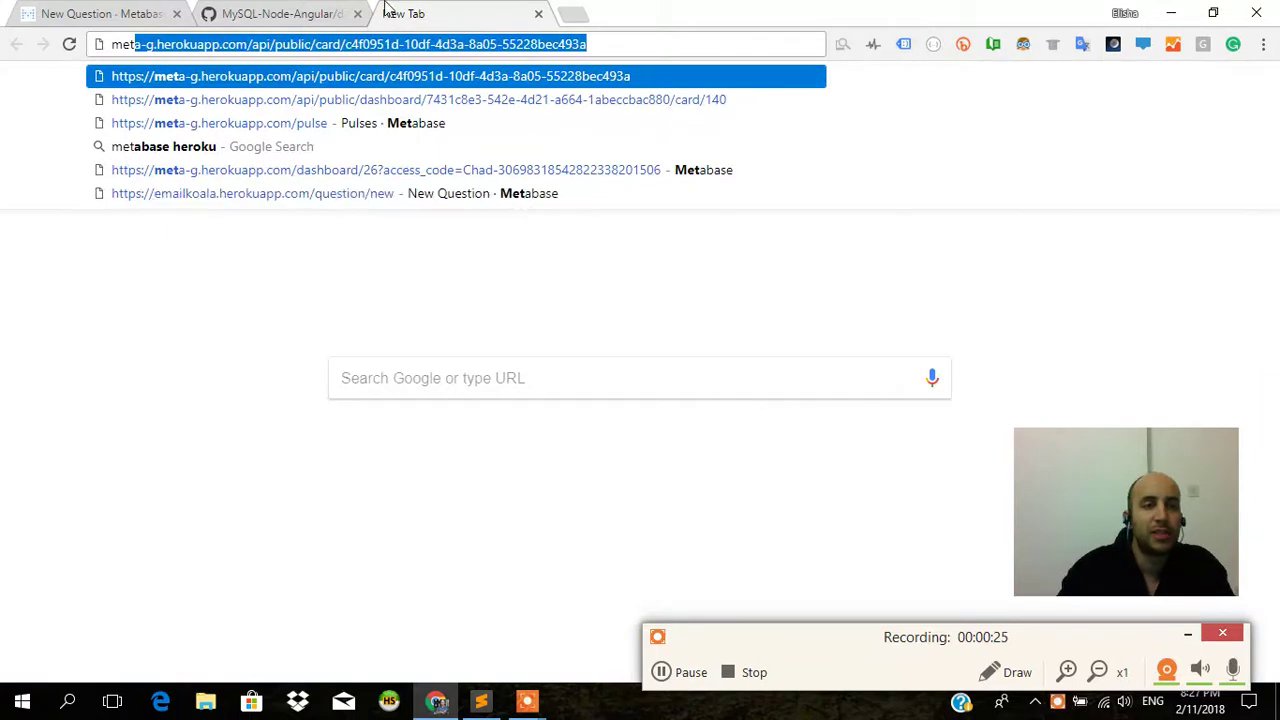
pyautogui.write('ase heroku')
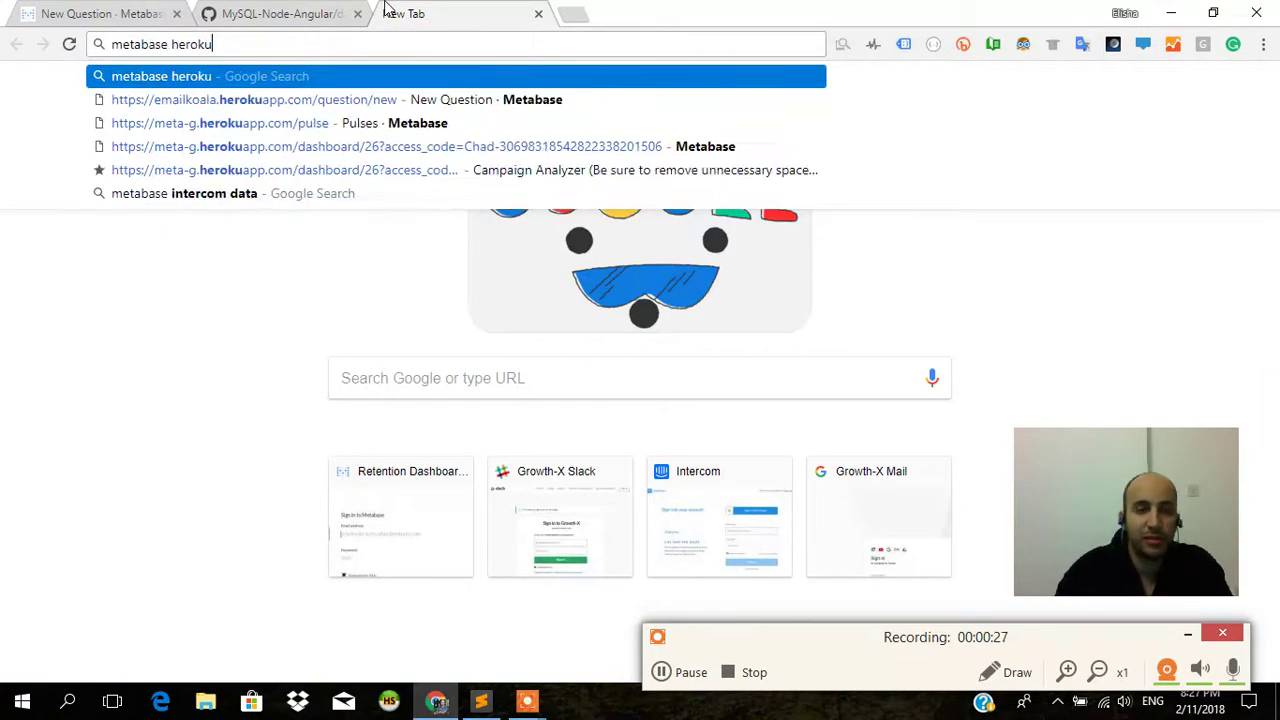
pyautogui.press('Return')
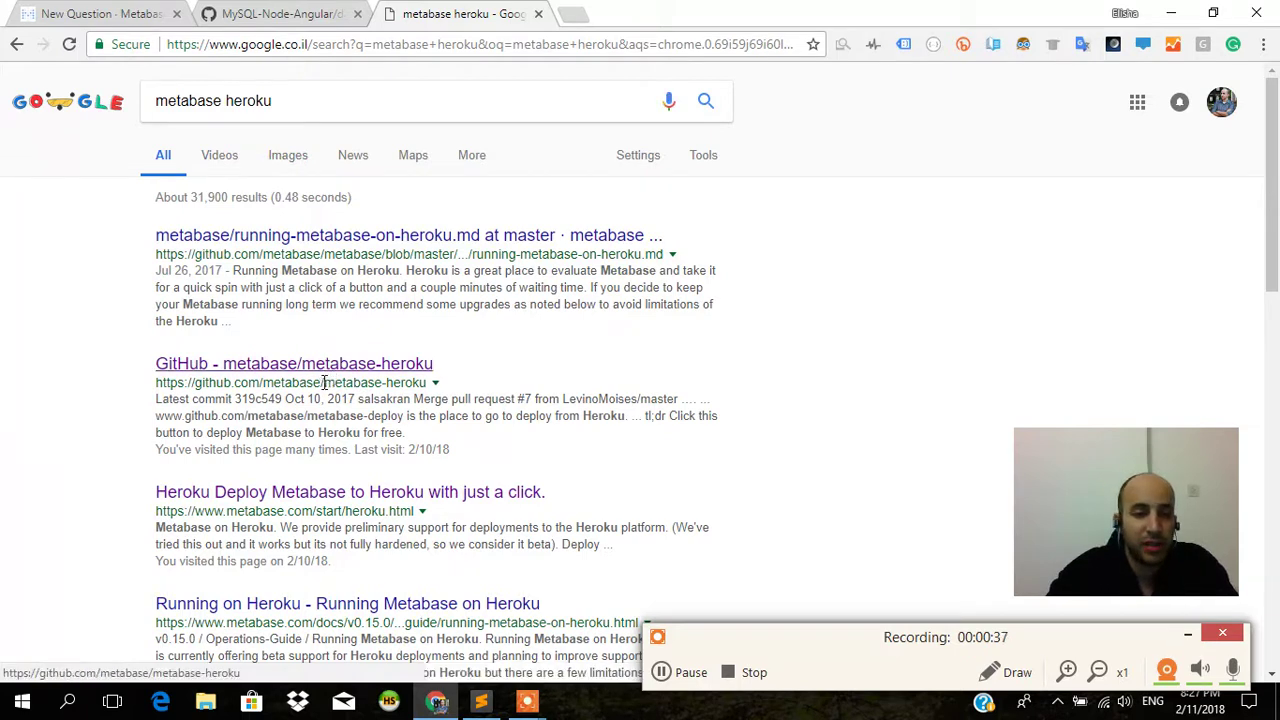
pyautogui.click(309, 492)
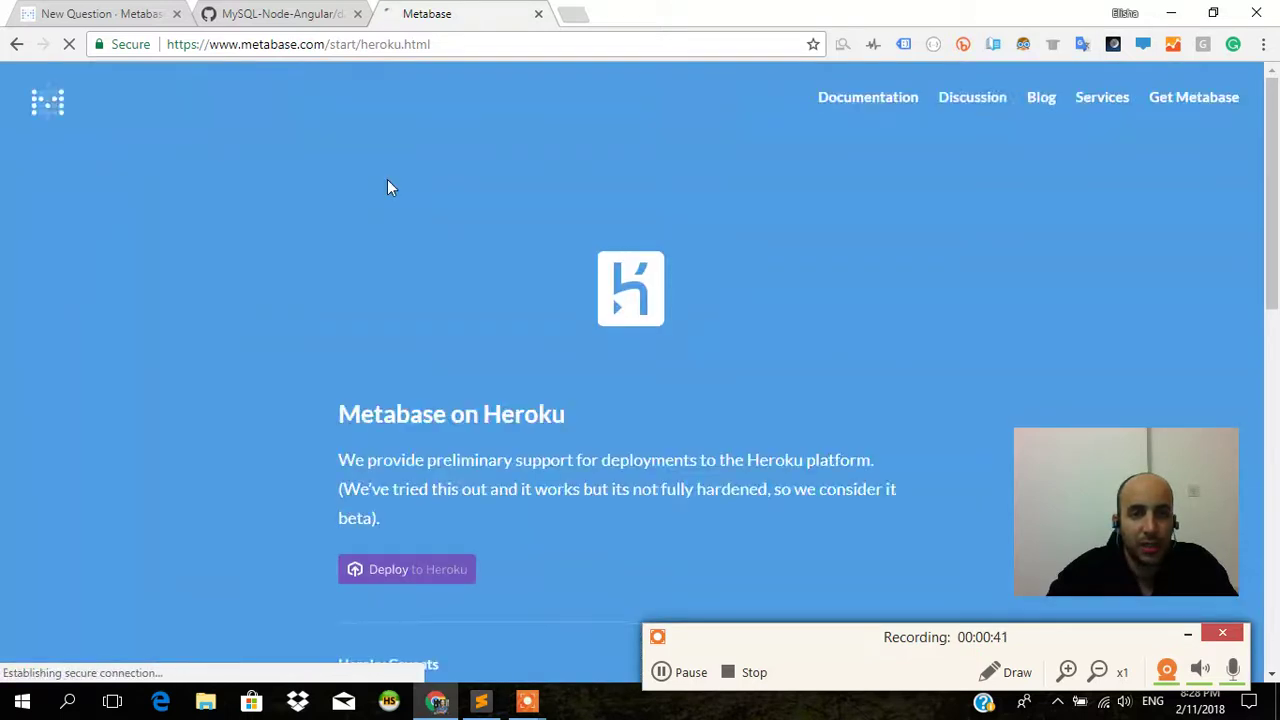
# - Launch Deploy to Heroku, then go back to the New Question tab
pyautogui.click(434, 569)
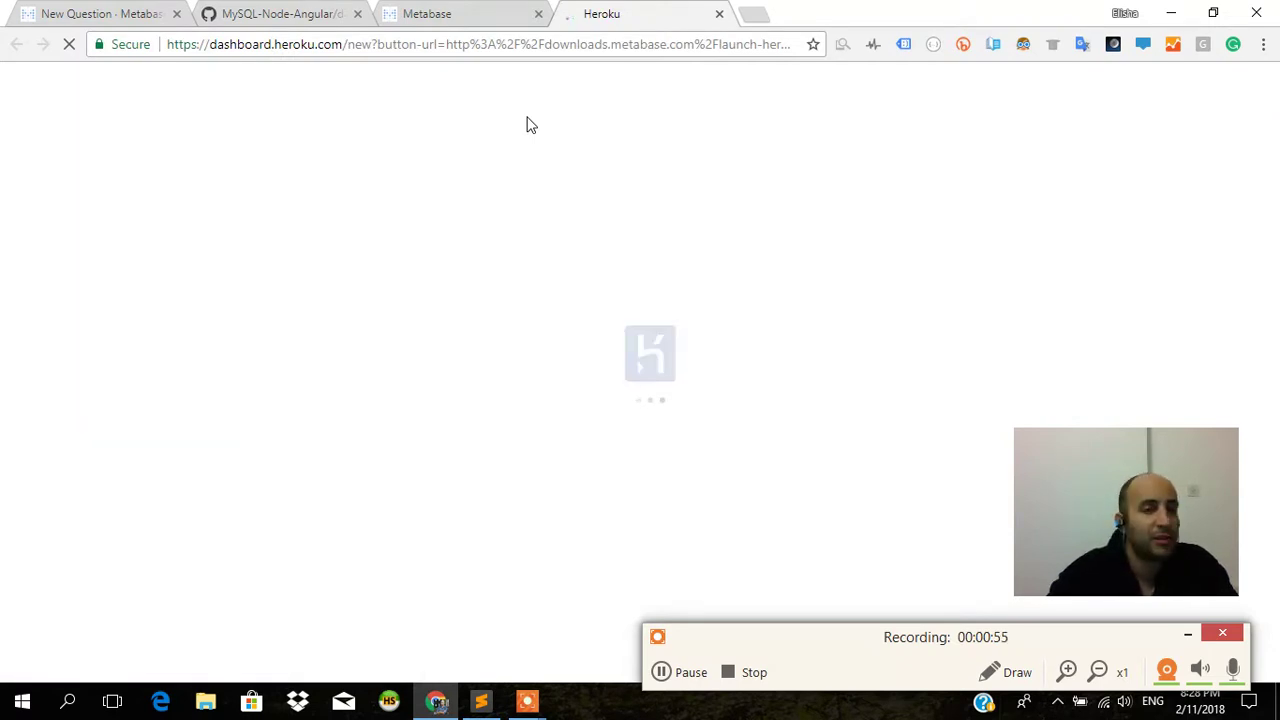
pyautogui.click(457, 10)
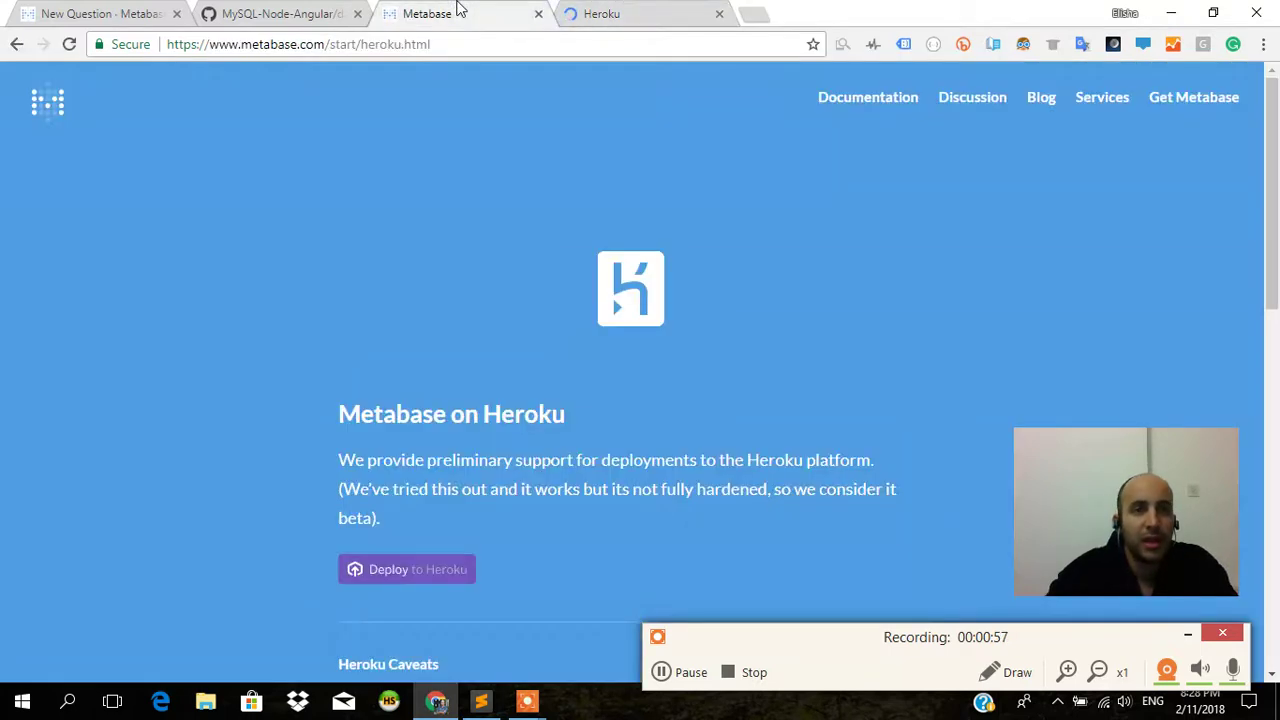
pyautogui.click(140, 12)
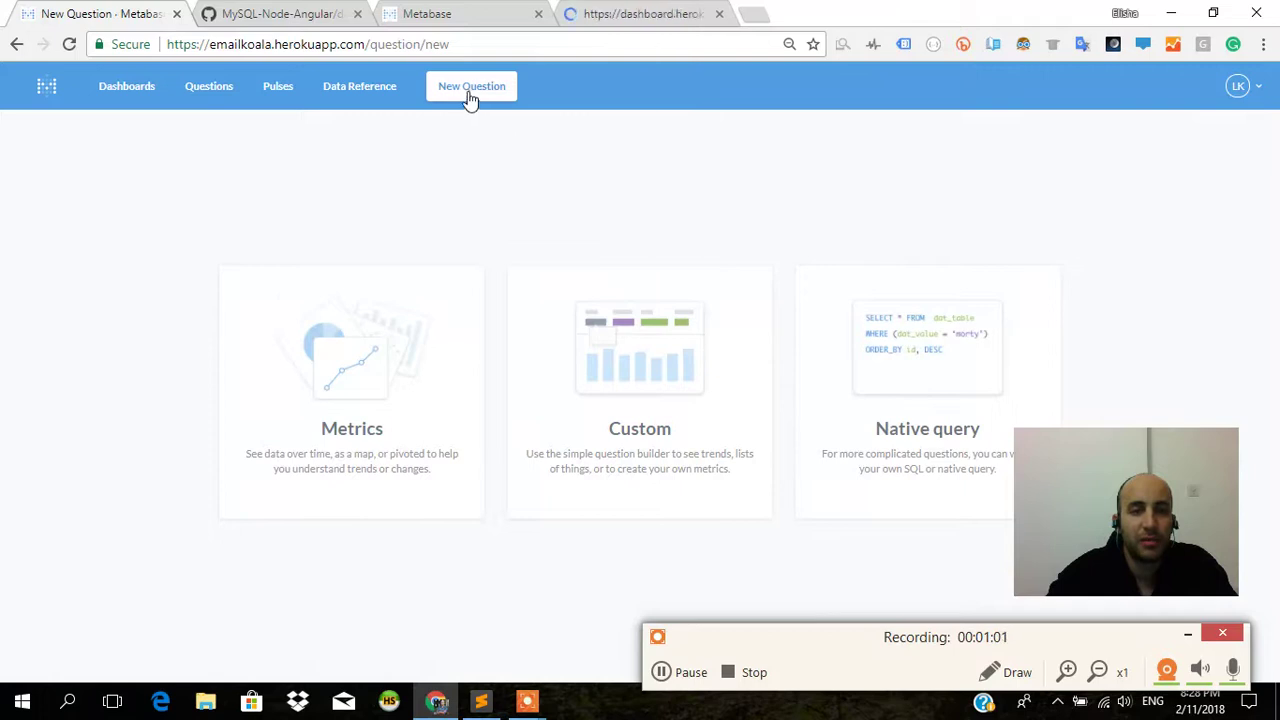
# - Open Metabase's guide on how to create metrics in another tab
pyautogui.click(437, 302)
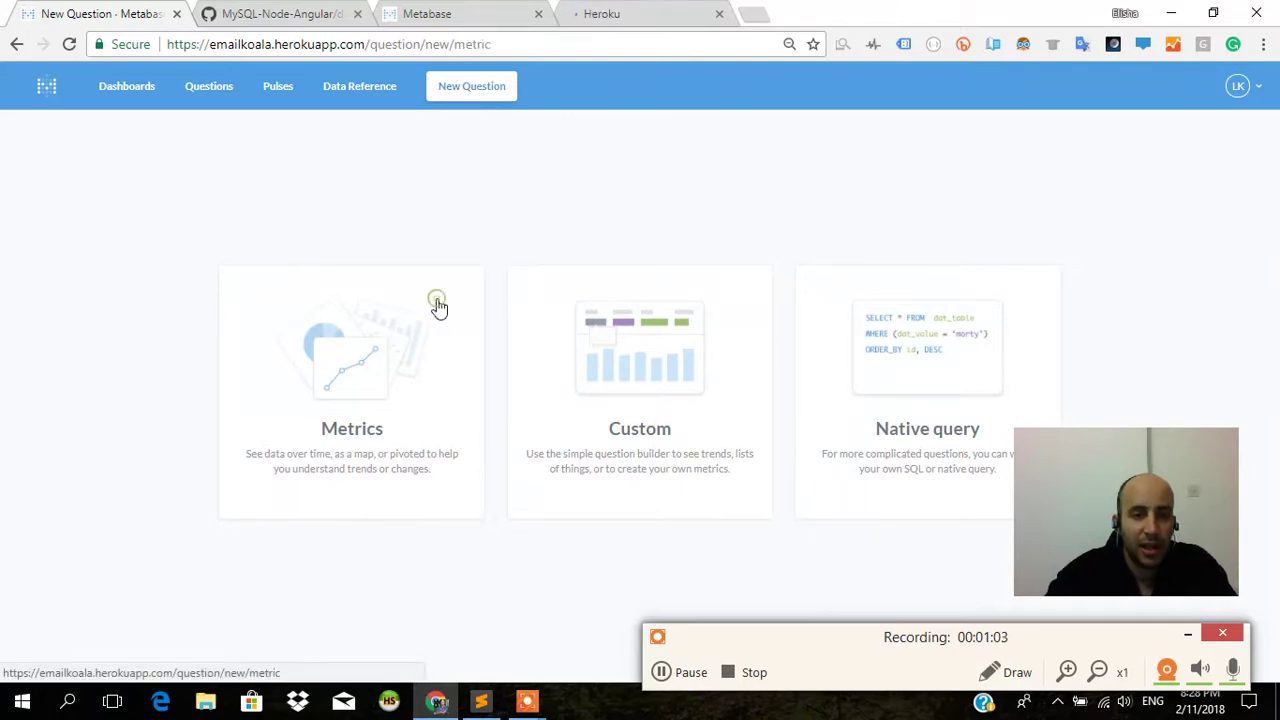
pyautogui.click(645, 547)
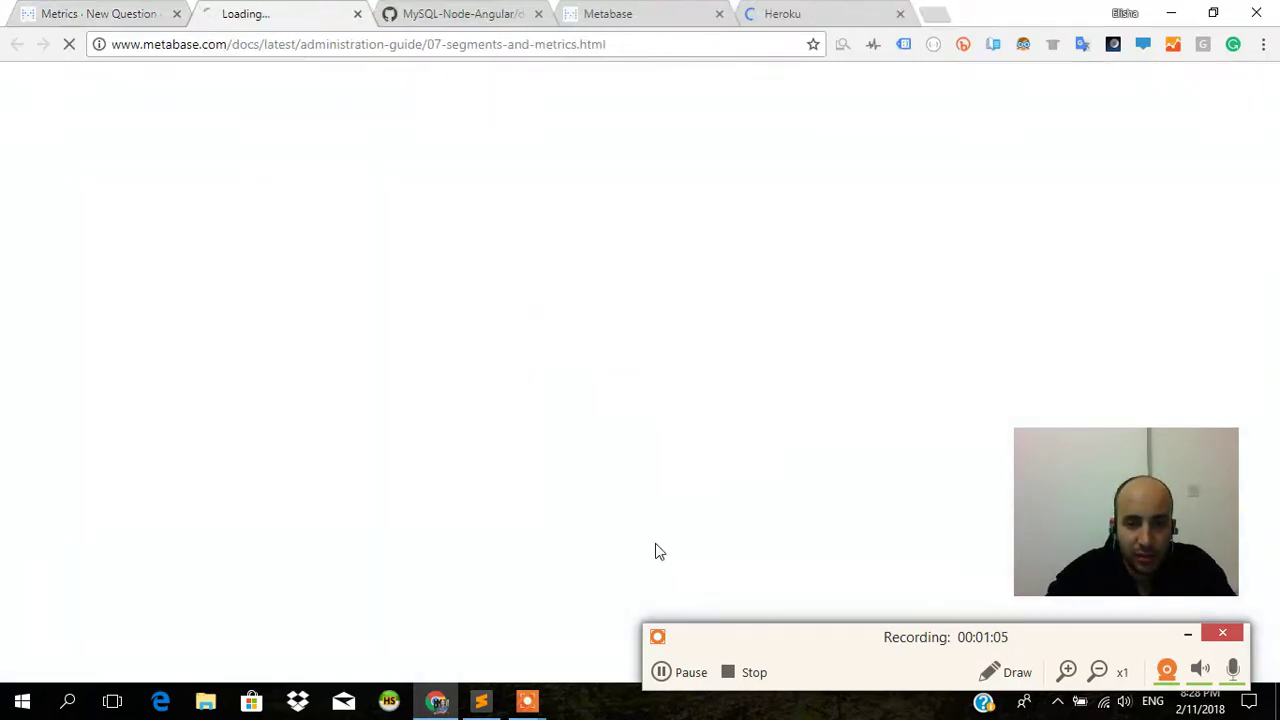
pyautogui.click(112, 12)
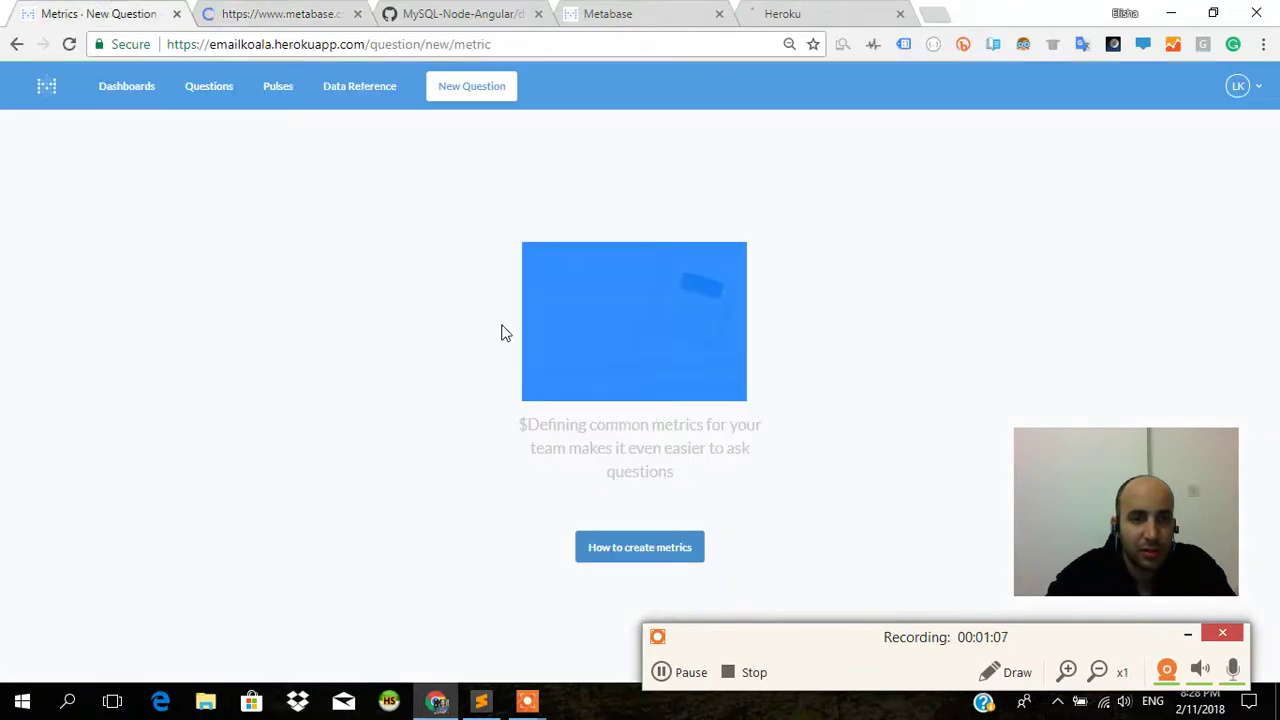
# - Start a custom question on the Sample Dataset, toggling the SQL editor on and off, then reload
pyautogui.click(467, 87)
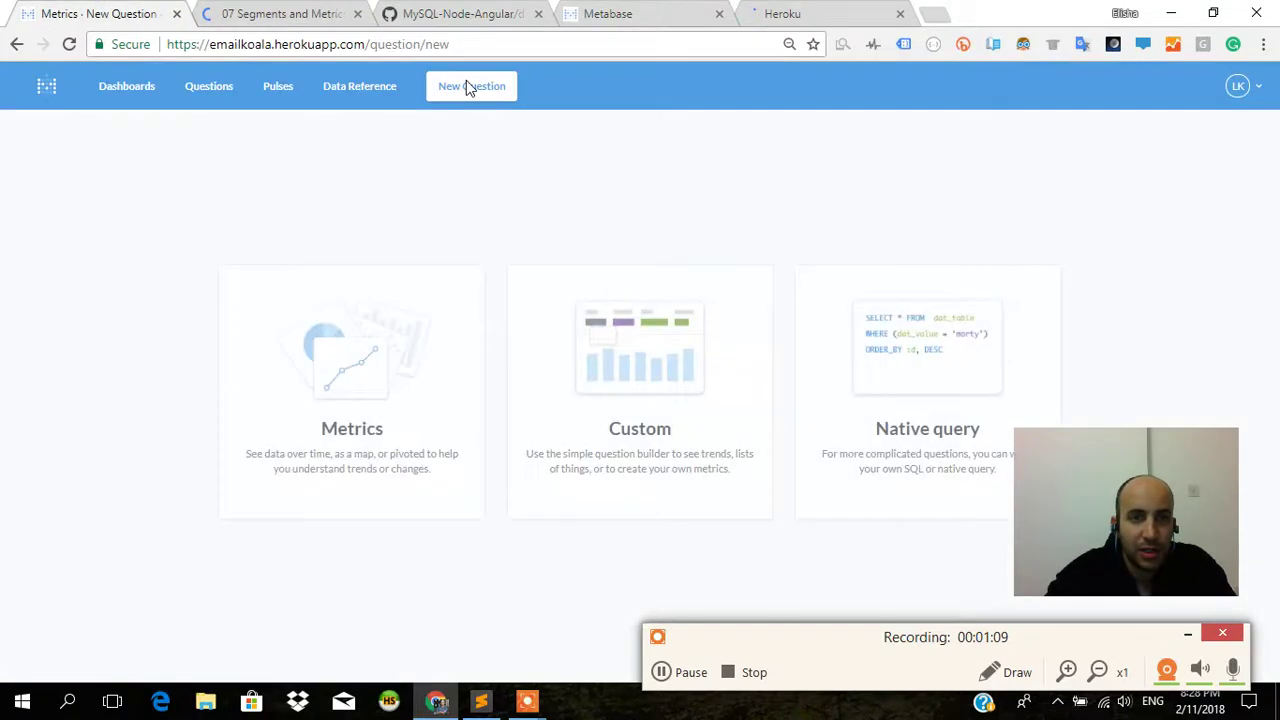
pyautogui.click(660, 375)
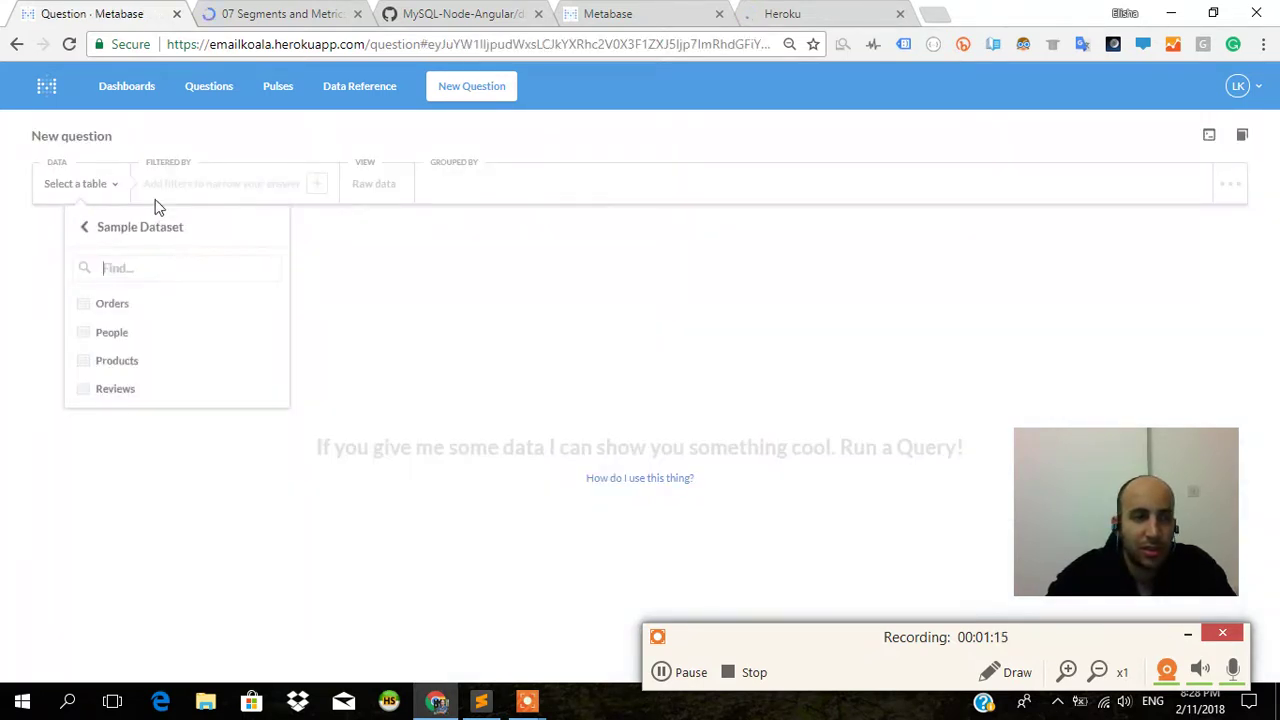
pyautogui.click(1230, 201)
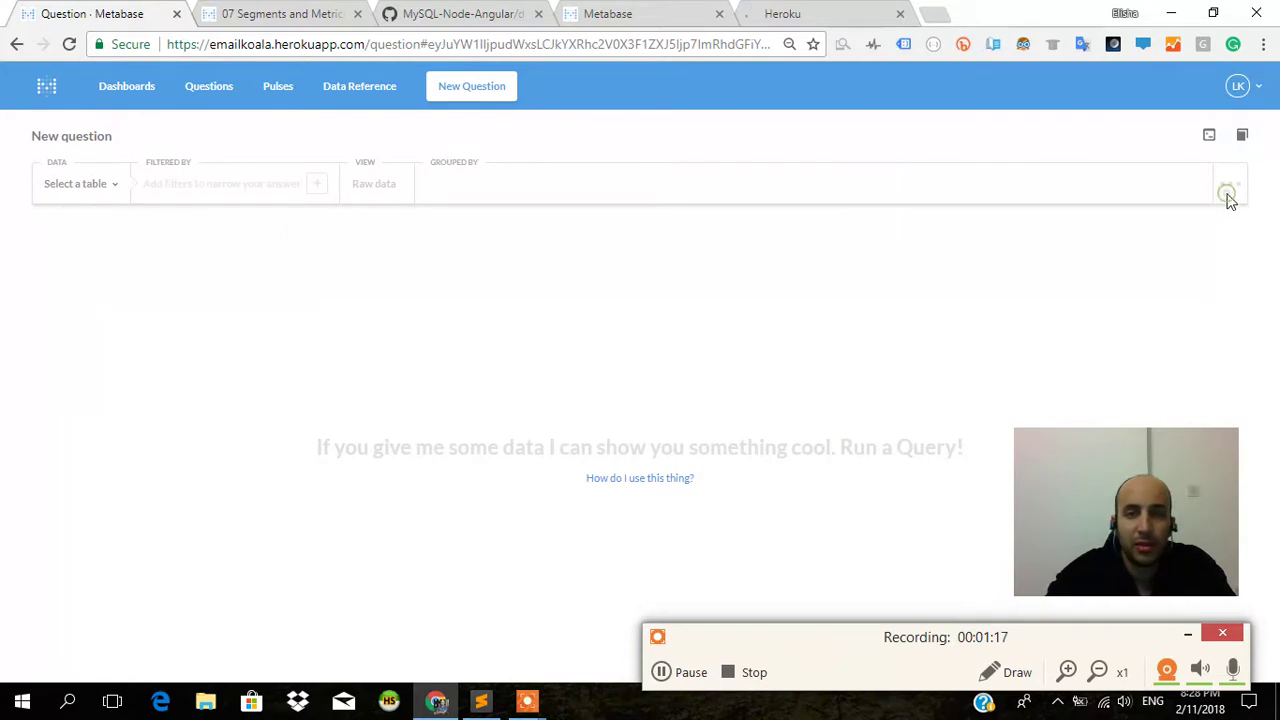
pyautogui.click(1211, 137)
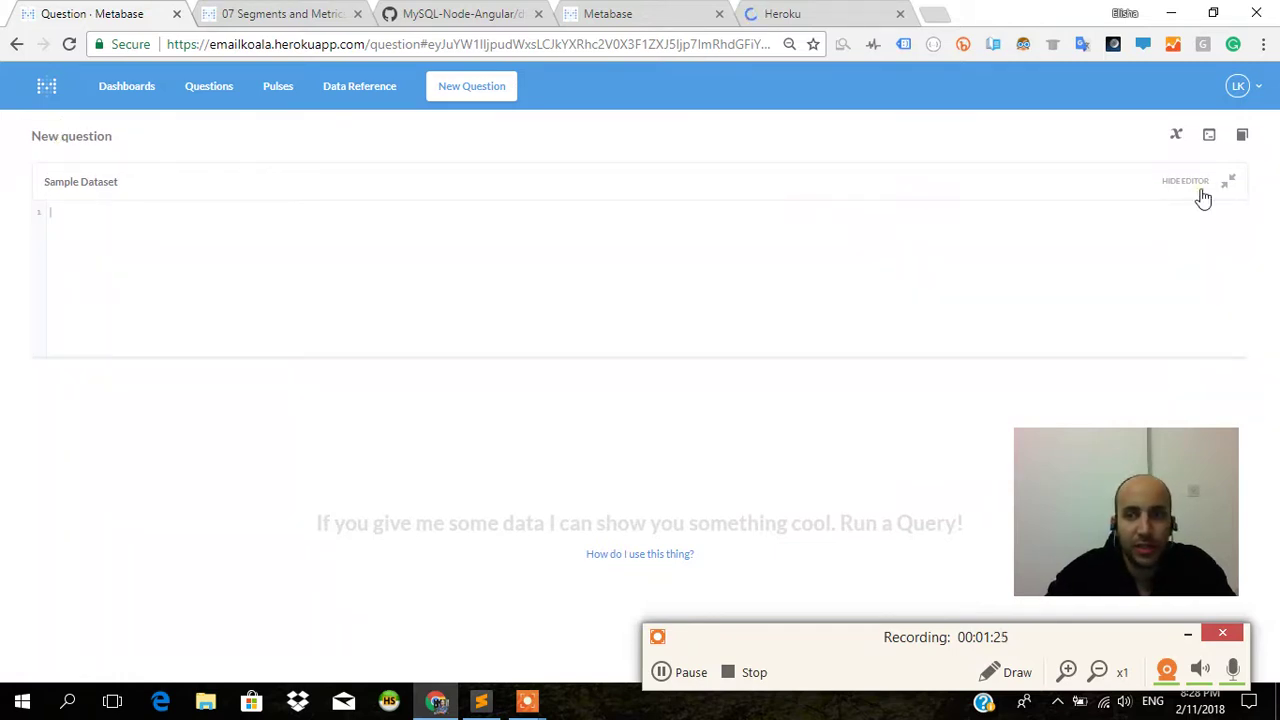
pyautogui.click(1190, 183)
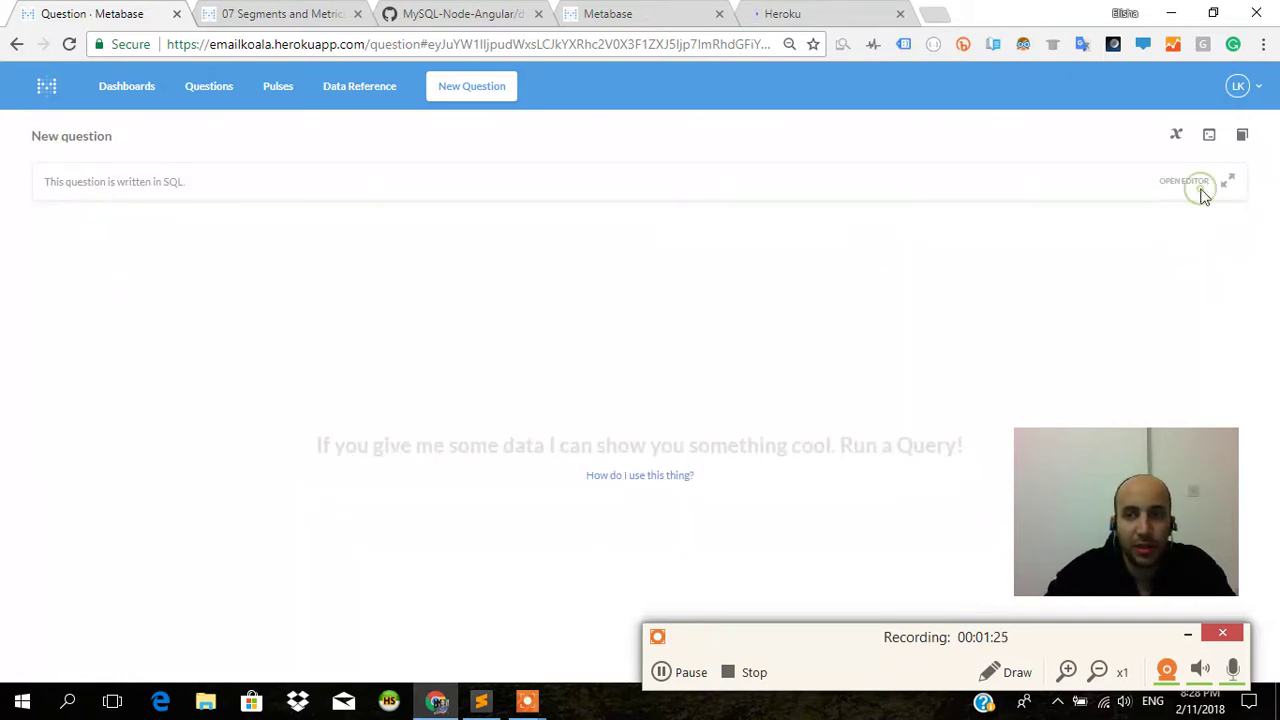
pyautogui.click(69, 45)
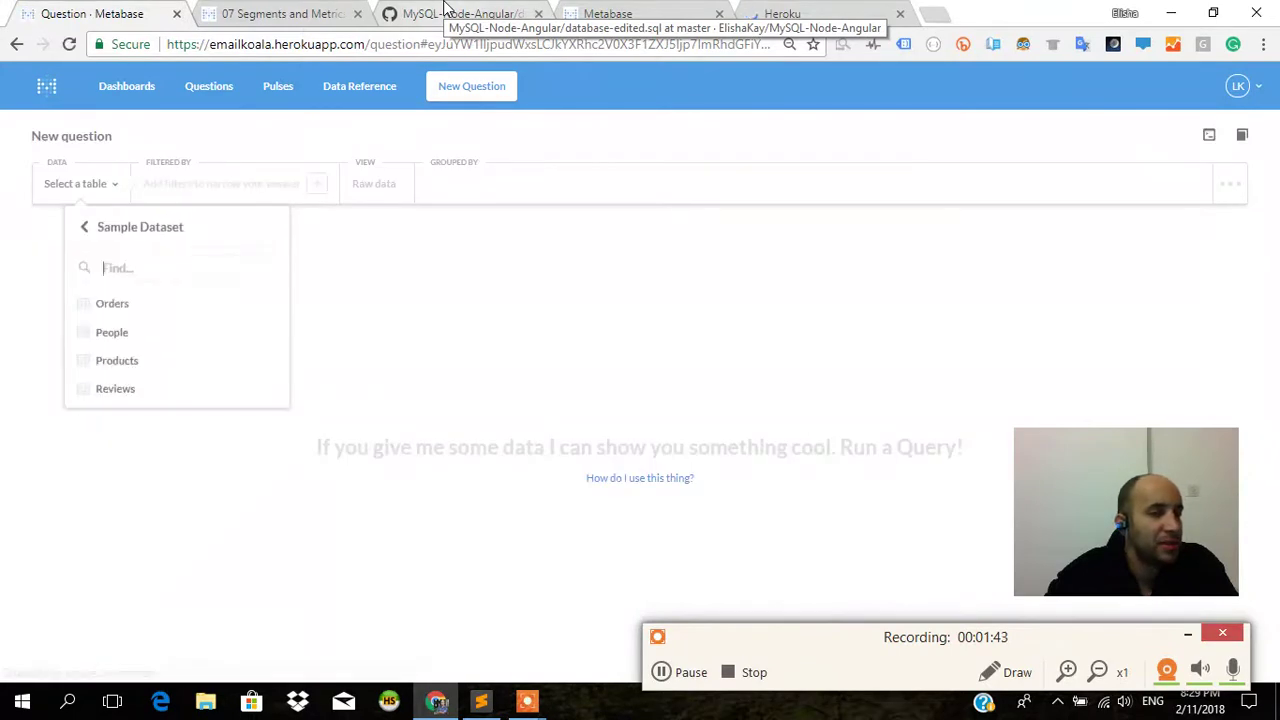
# - Pick the Orders table, filter Created At to the previous 30 days, and get the answer
pyautogui.click(128, 312)
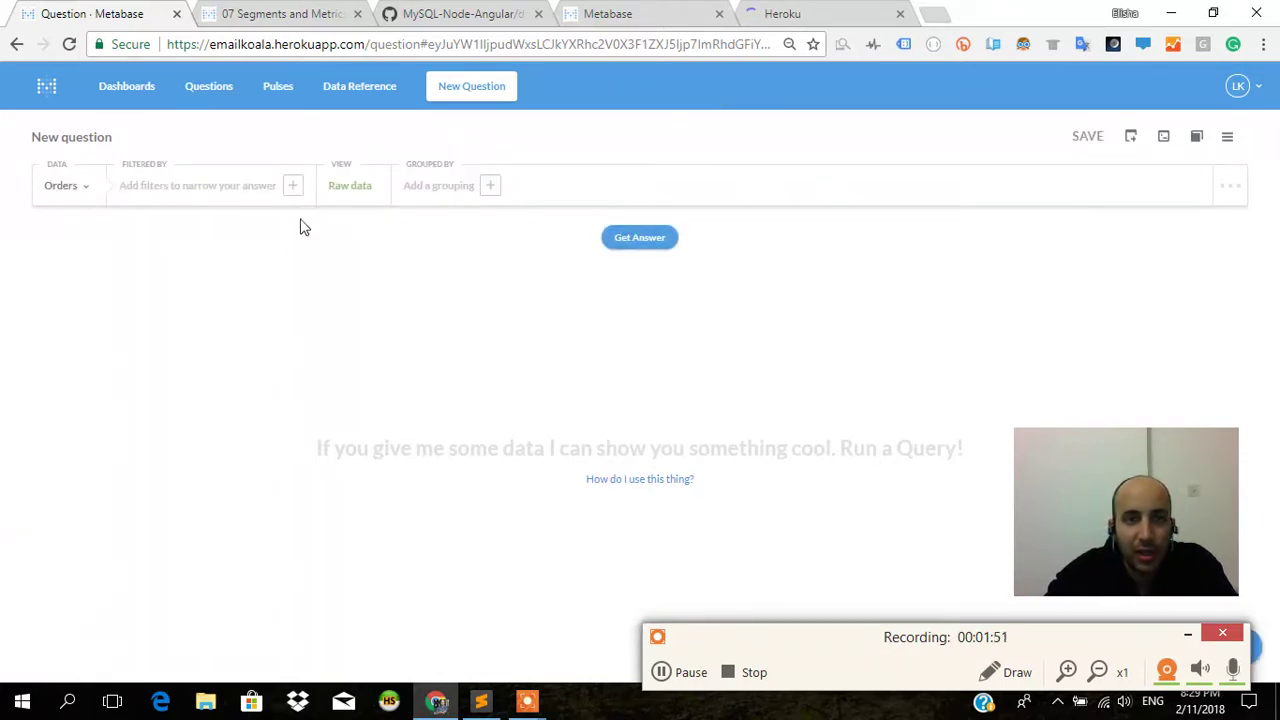
pyautogui.click(290, 185)
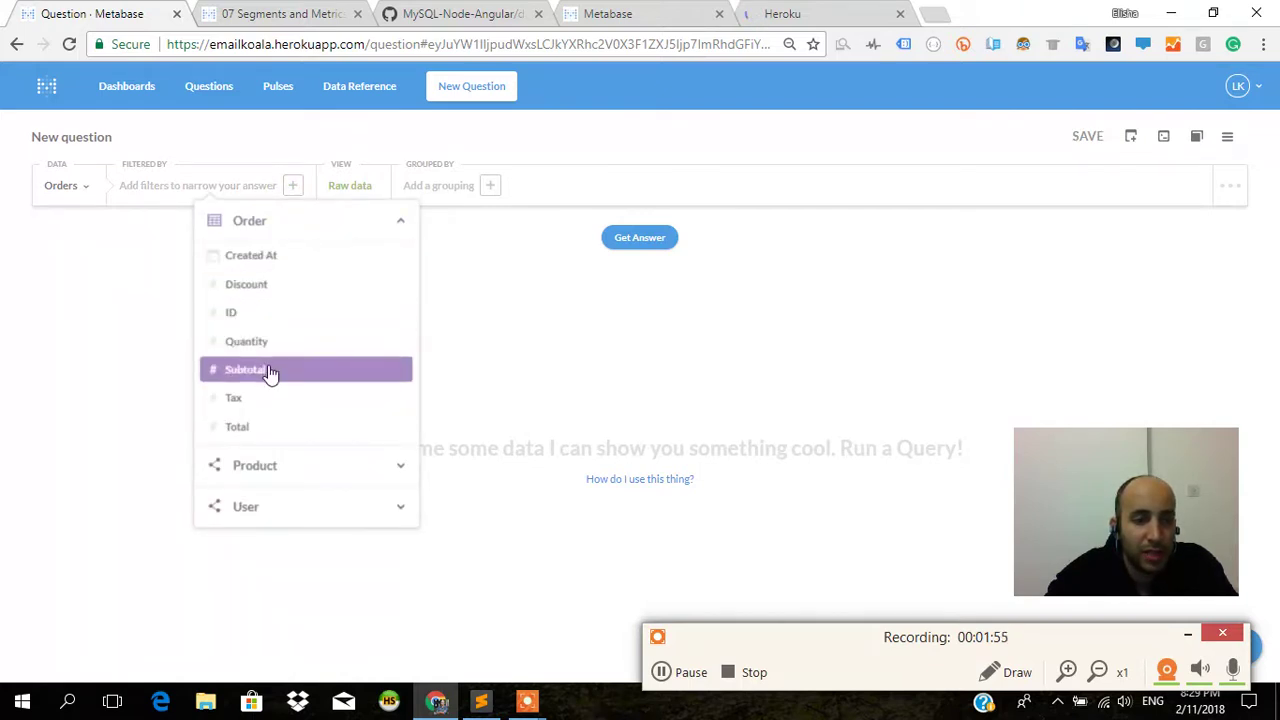
pyautogui.click(268, 260)
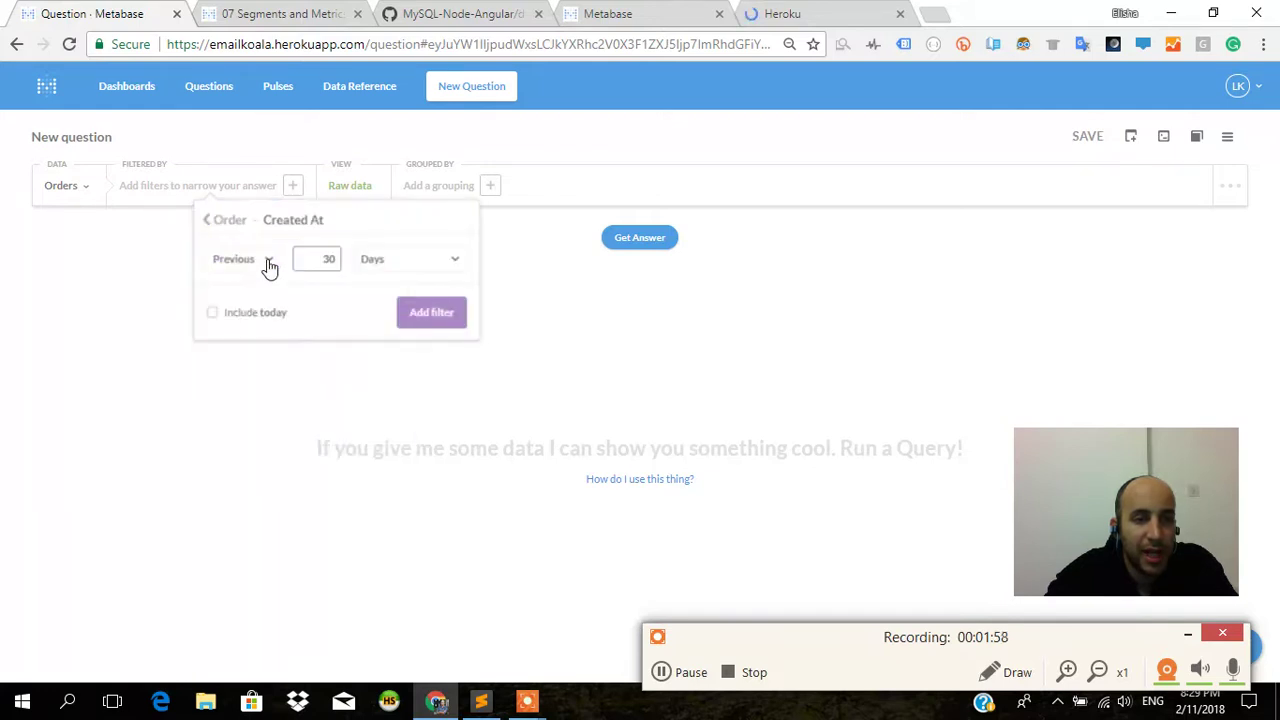
pyautogui.click(417, 318)
pyautogui.click(630, 258)
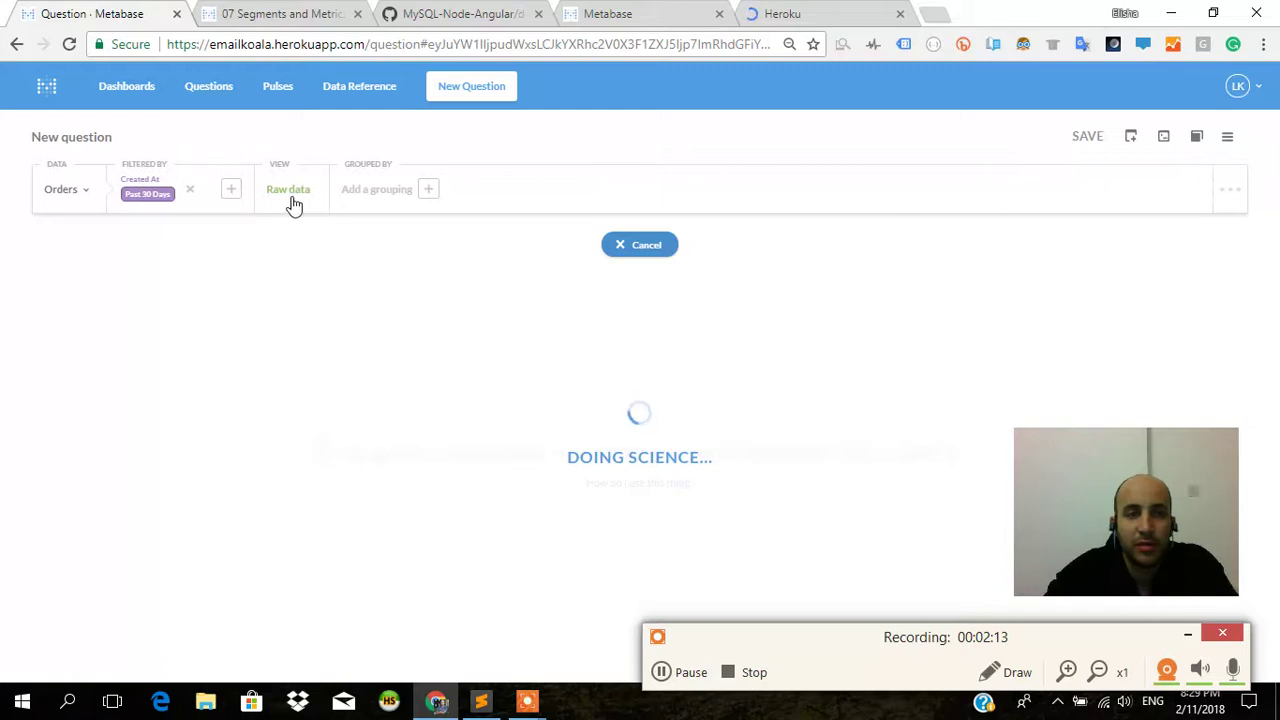
# - Open the Sample Dataset table list, then adjust icons in the hidden system tray
pyautogui.click(78, 190)
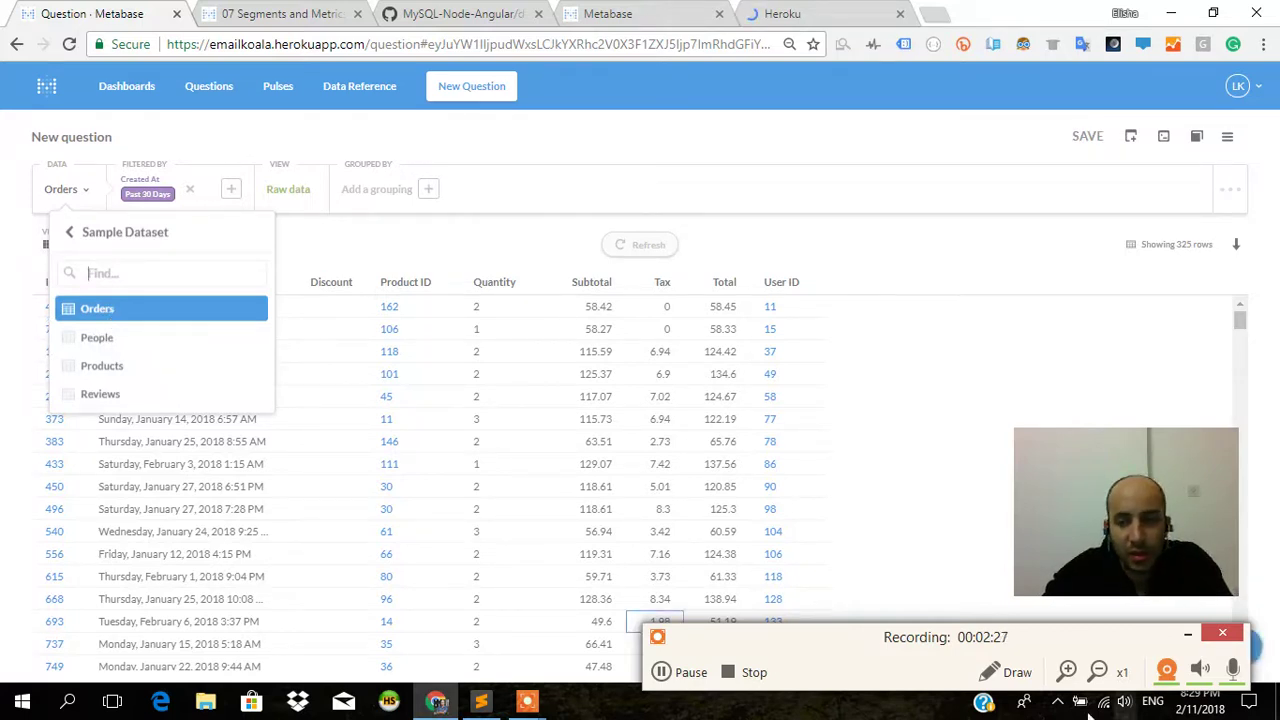
pyautogui.click(1058, 702)
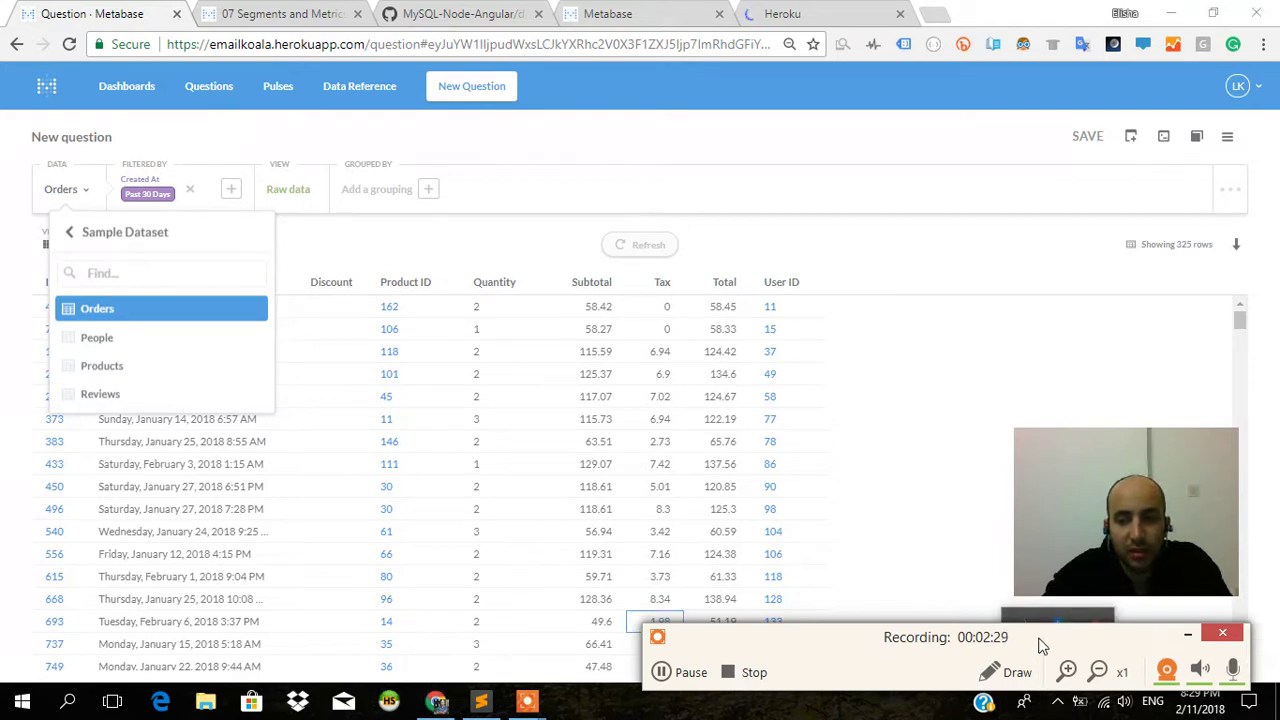
pyautogui.moveTo(1040, 645); pyautogui.dragTo(796, 586)
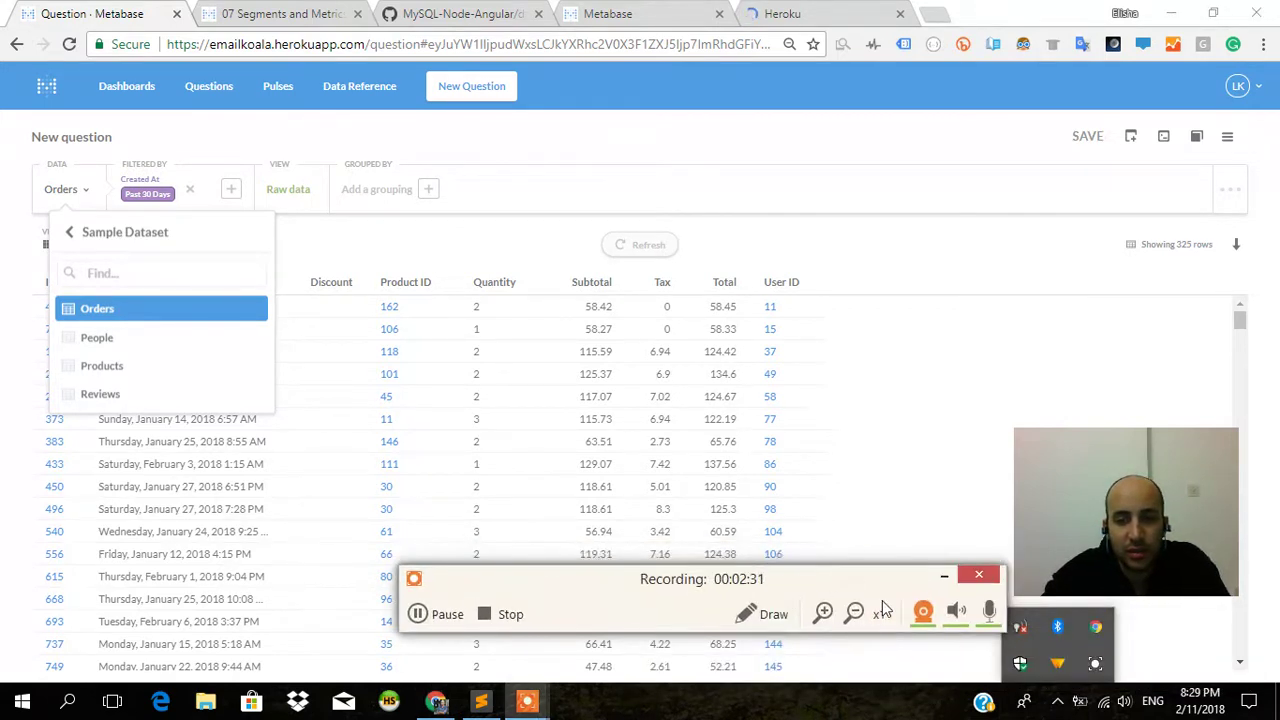
pyautogui.click(943, 582)
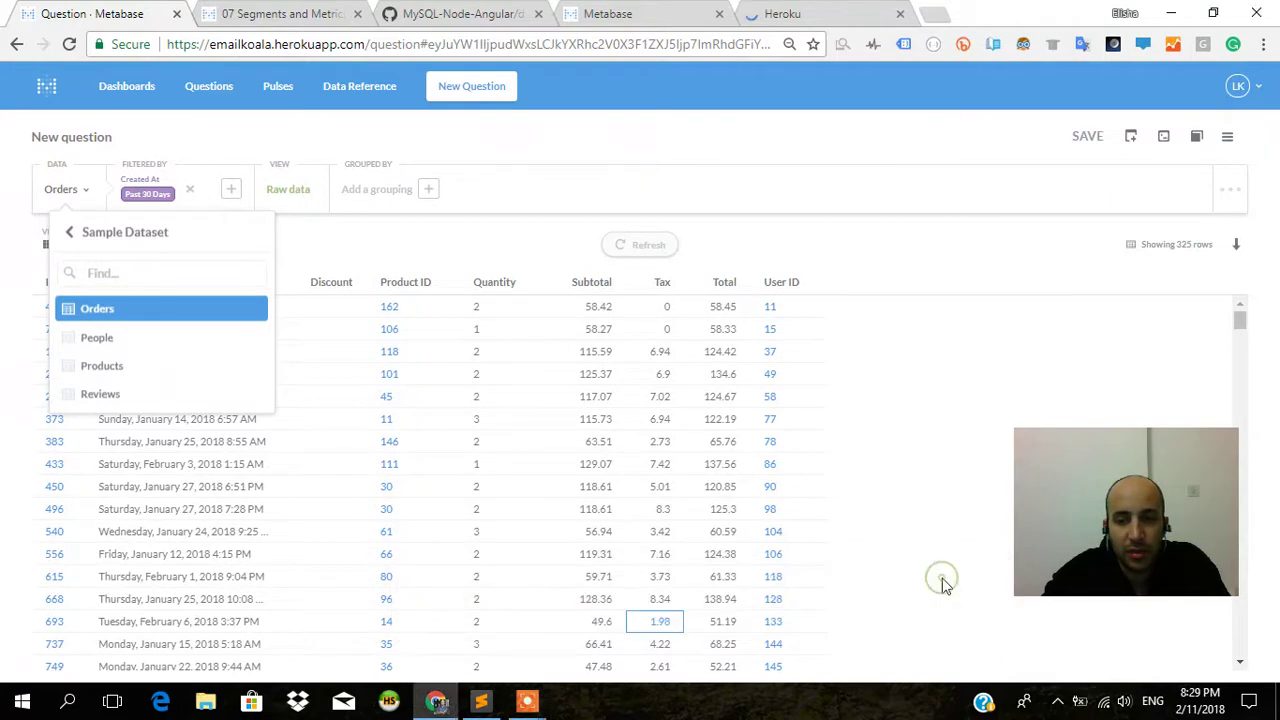
pyautogui.click(1057, 701)
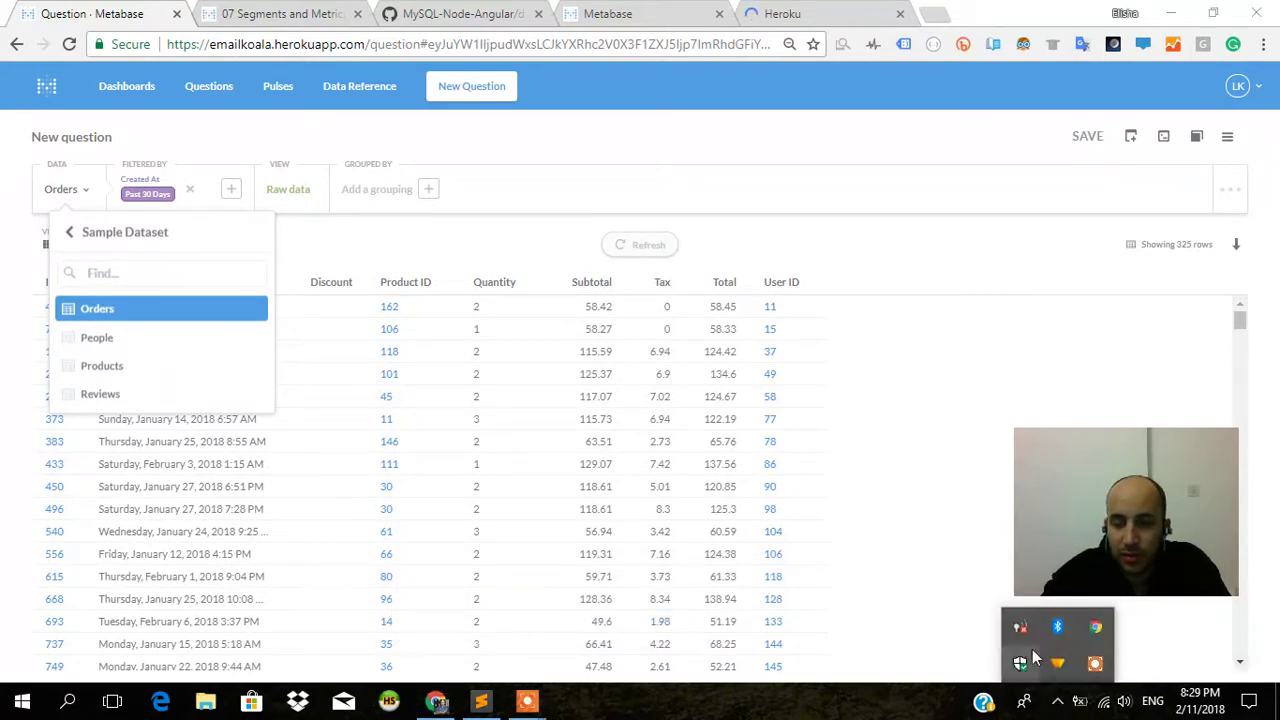
# - Launch Snipping Tool and snip the question's data and filter area with the table list
pyautogui.click(86, 699)
pyautogui.write('s')
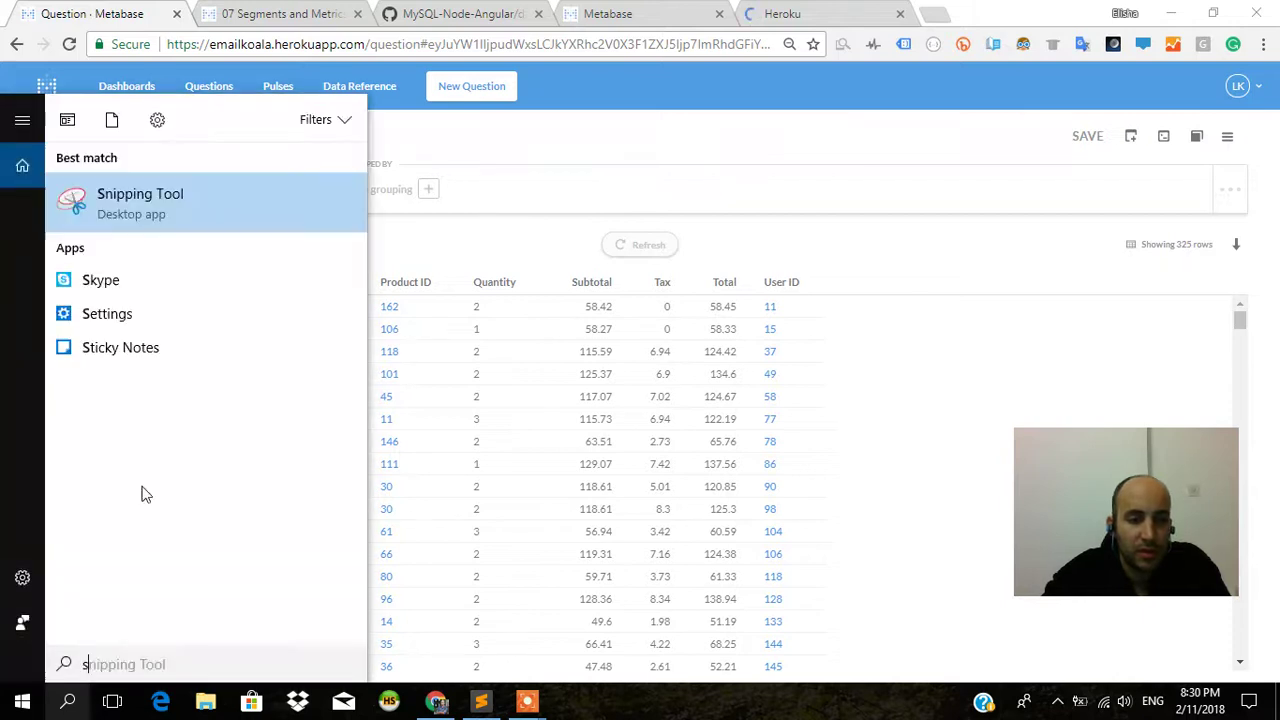
pyautogui.click(153, 202)
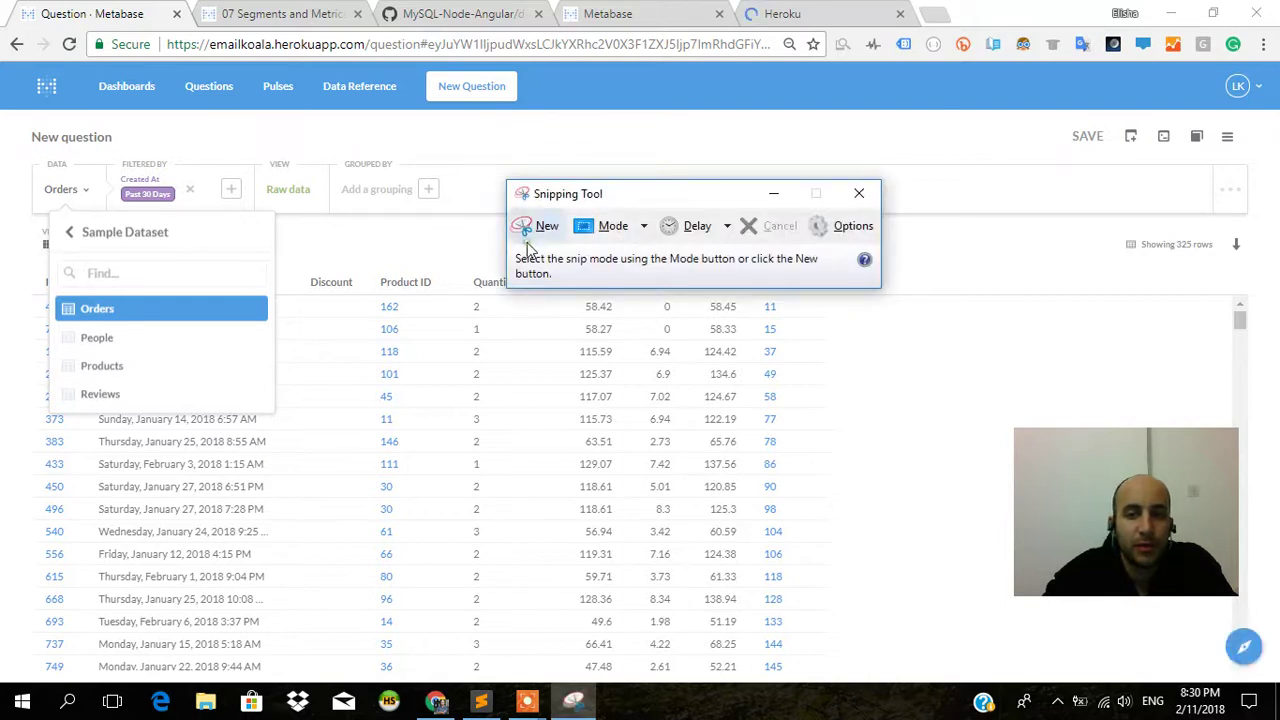
pyautogui.click(537, 228)
pyautogui.moveTo(20, 122); pyautogui.dragTo(331, 465)
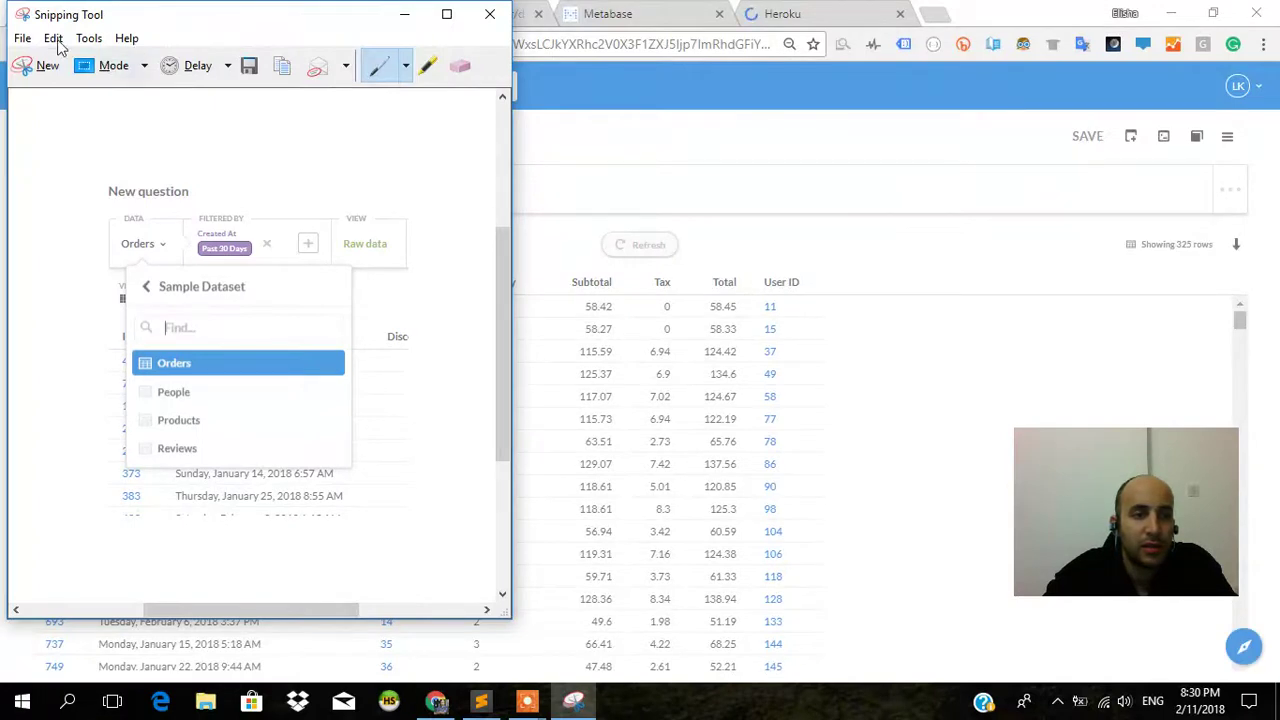
# - Back in Chrome, view the question's SQL and convert it to a native query
pyautogui.click(743, 130)
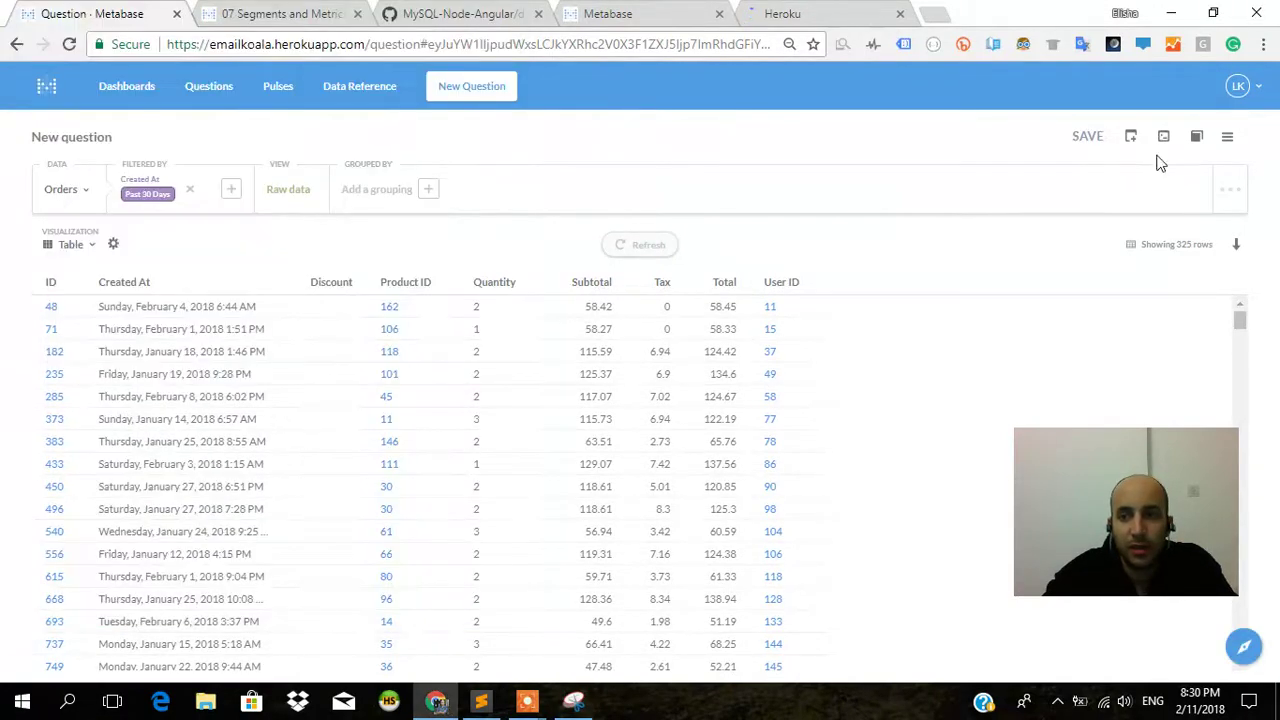
pyautogui.click(1247, 196)
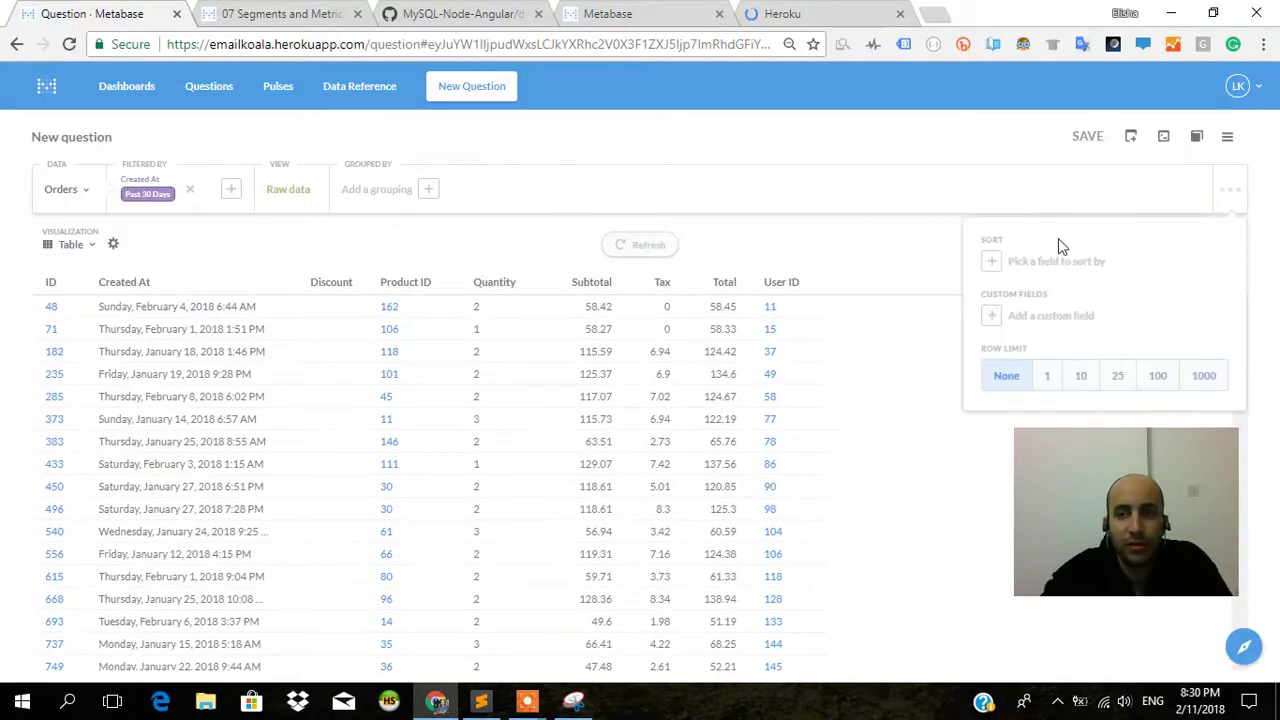
pyautogui.click(1163, 136)
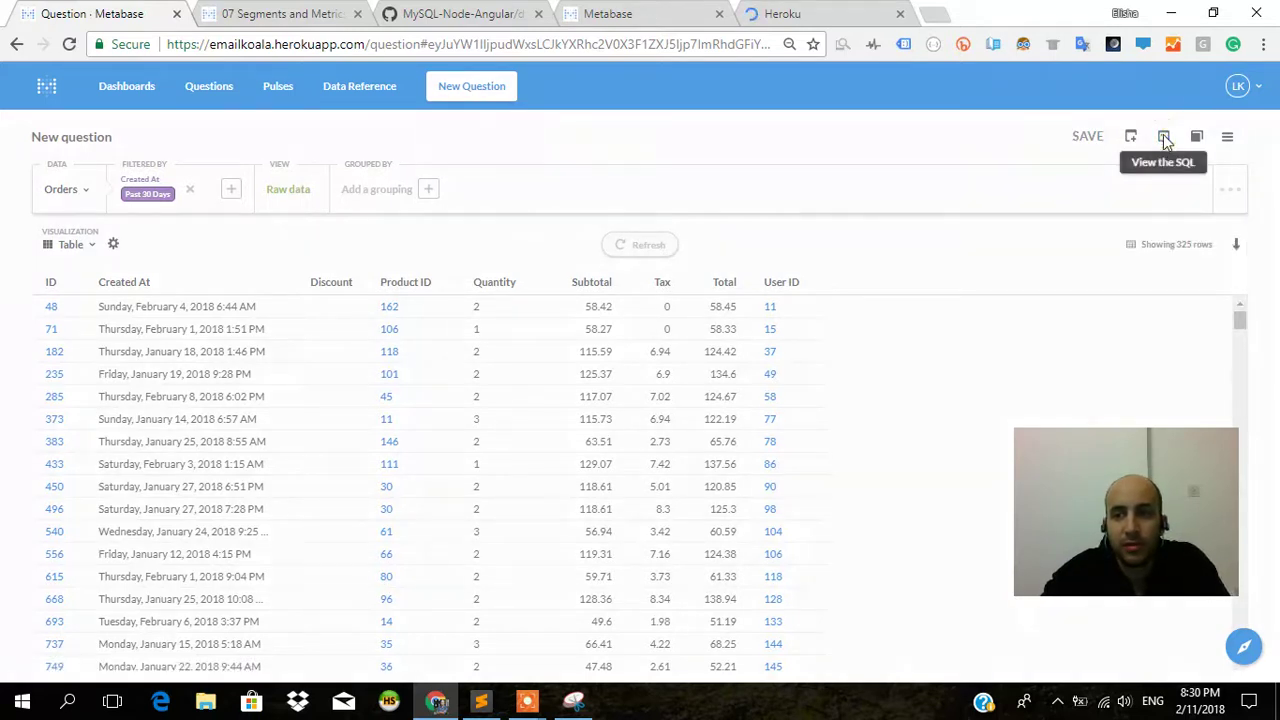
pyautogui.click(1163, 136)
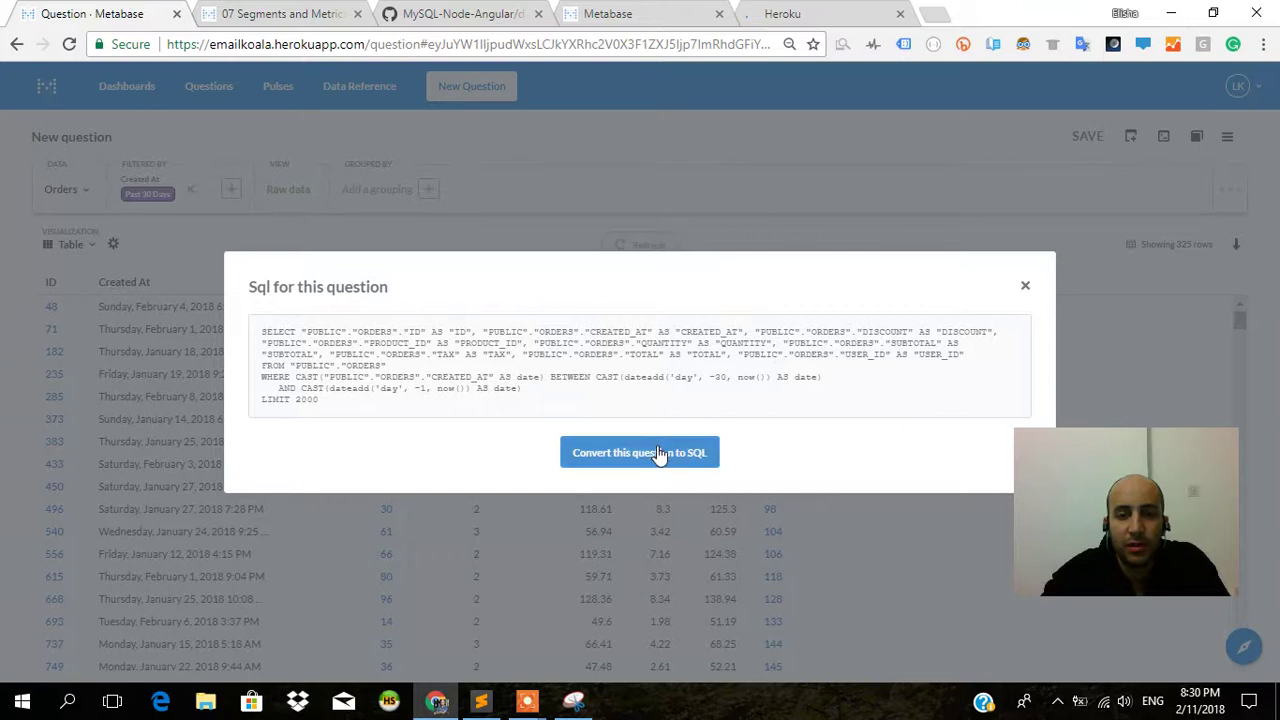
pyautogui.click(588, 446)
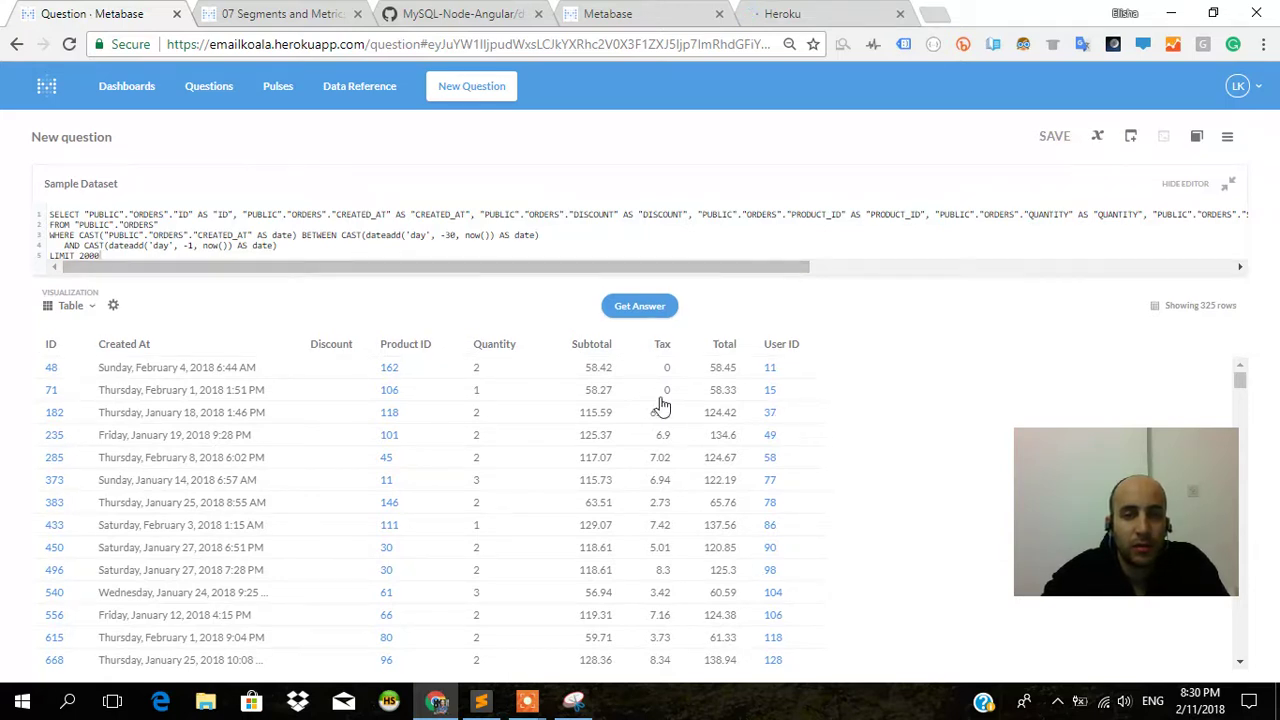
# - Replace the generated query with 'select * from orders' and run it to list all orders
pyautogui.click(487, 259)
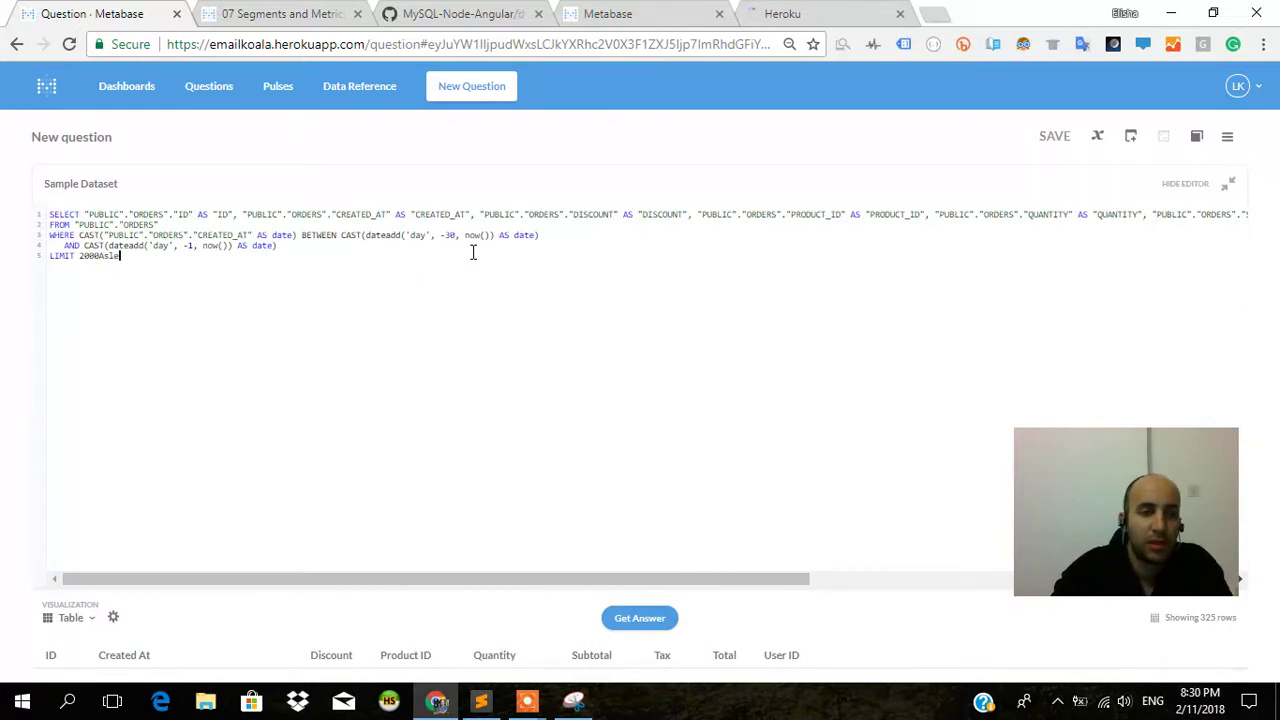
pyautogui.hotkey('ctrl', 'a')
pyautogui.write('sele')
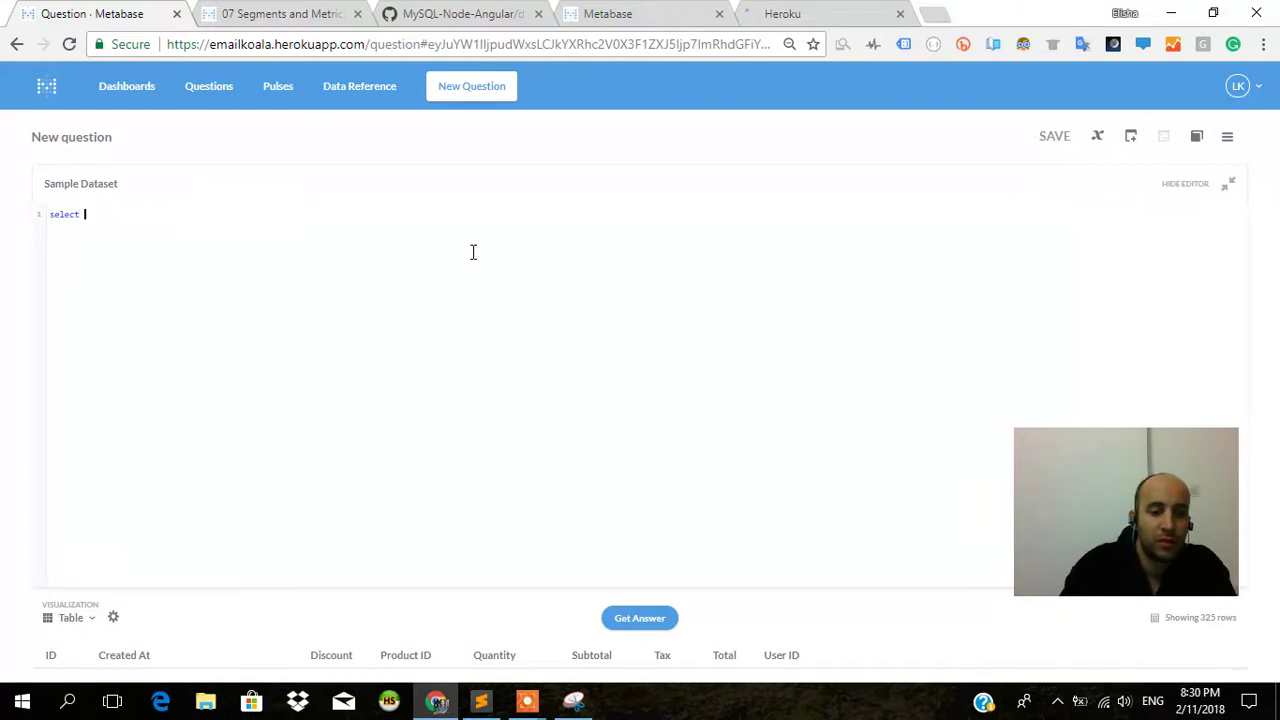
pyautogui.write('from orders')
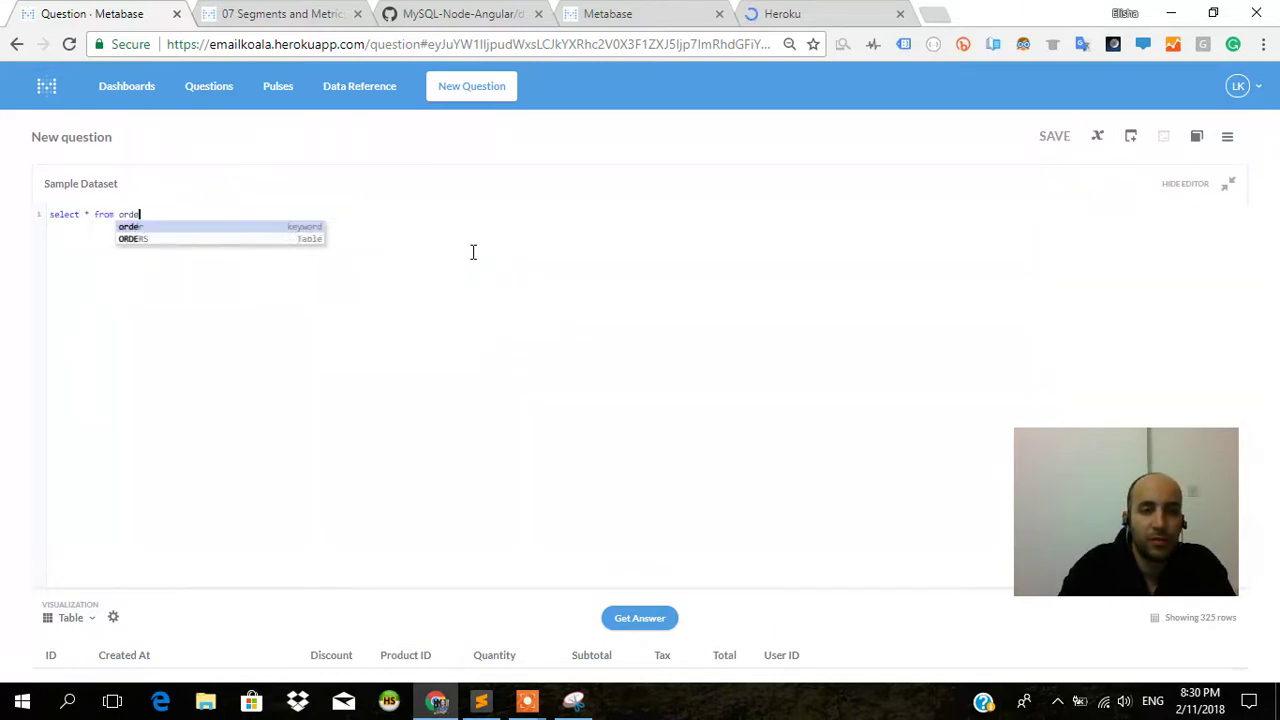
pyautogui.click(636, 618)
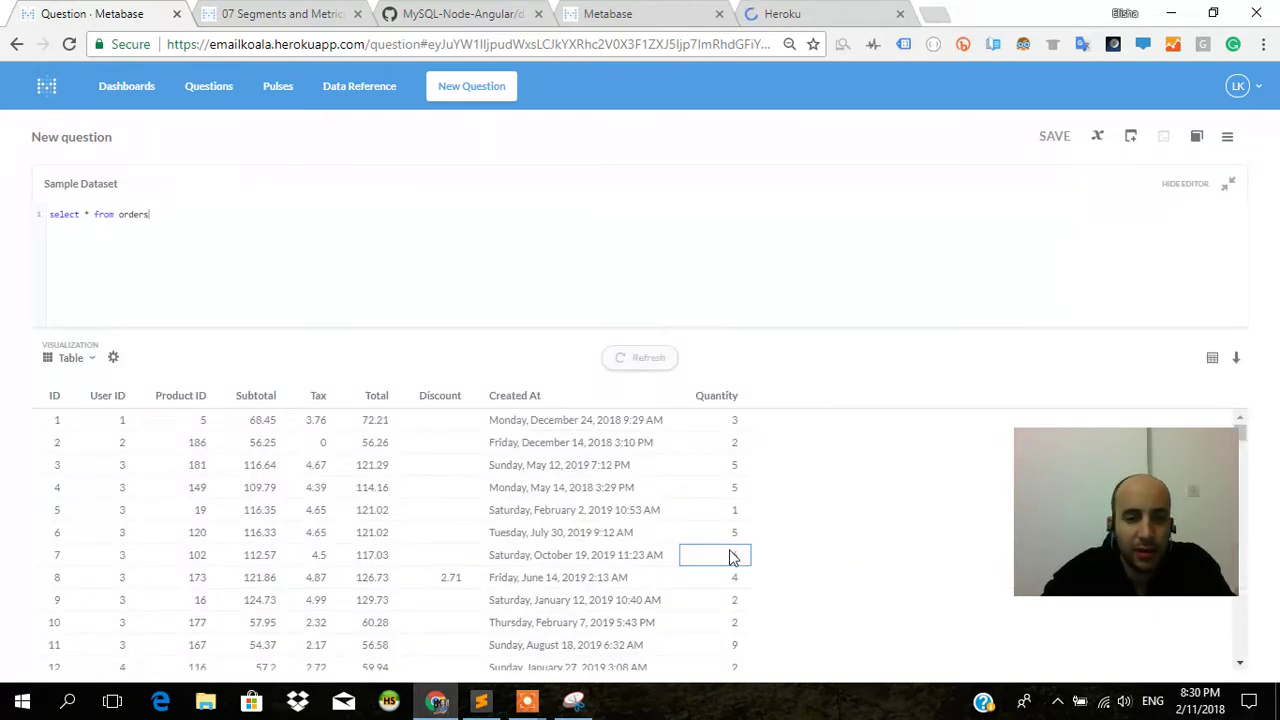
pyautogui.scroll(-1, 733, 557)
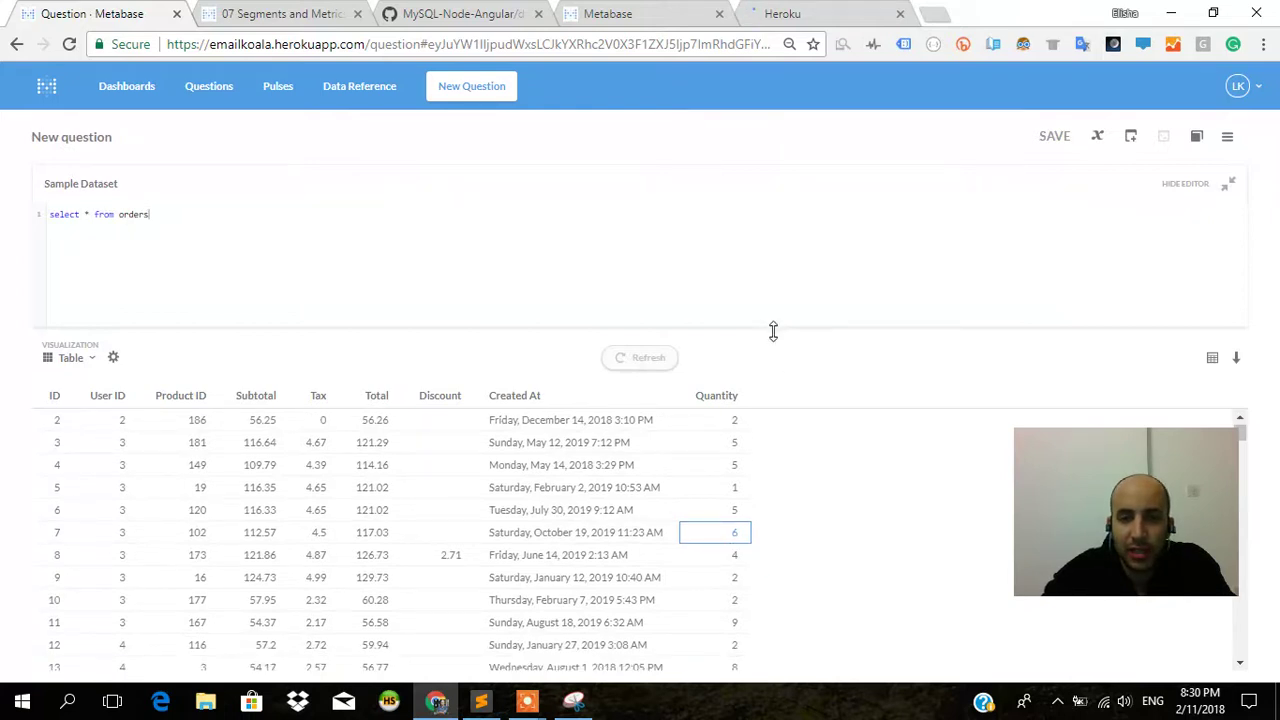
pyautogui.moveTo(773, 331); pyautogui.dragTo(763, 180)
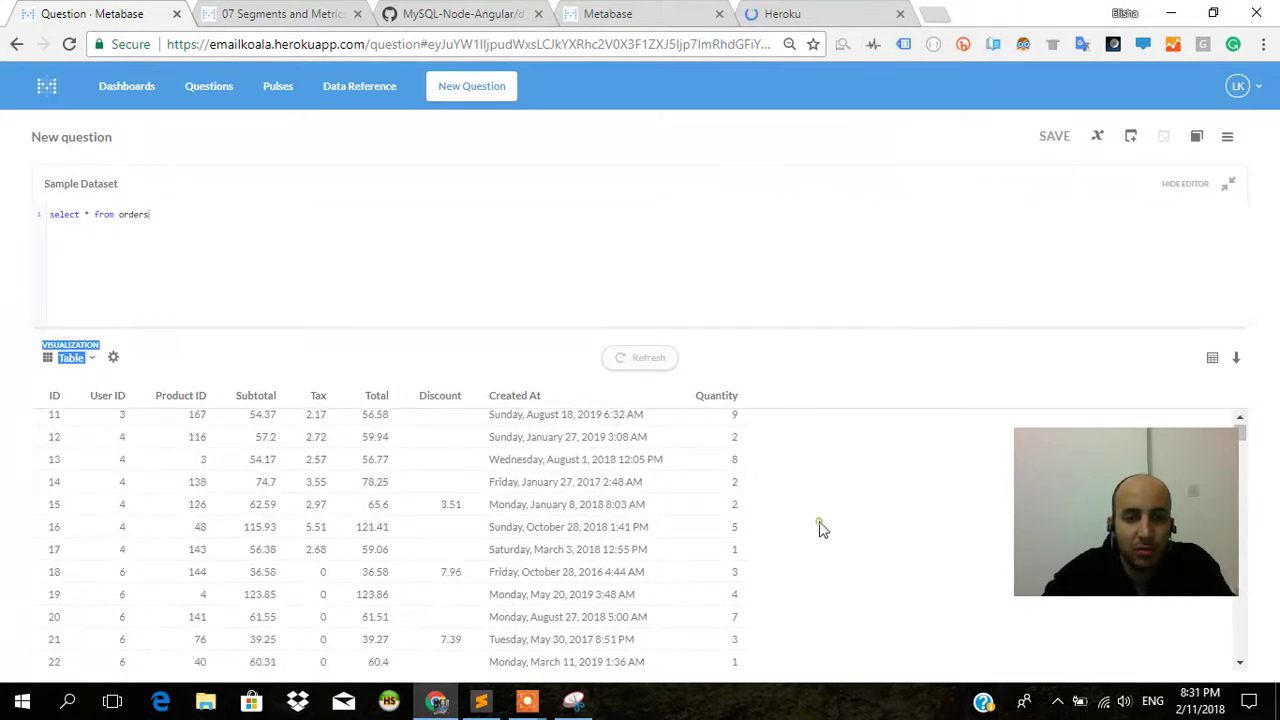
# - Save the native SQL question under the name Orders
pyautogui.click(1053, 137)
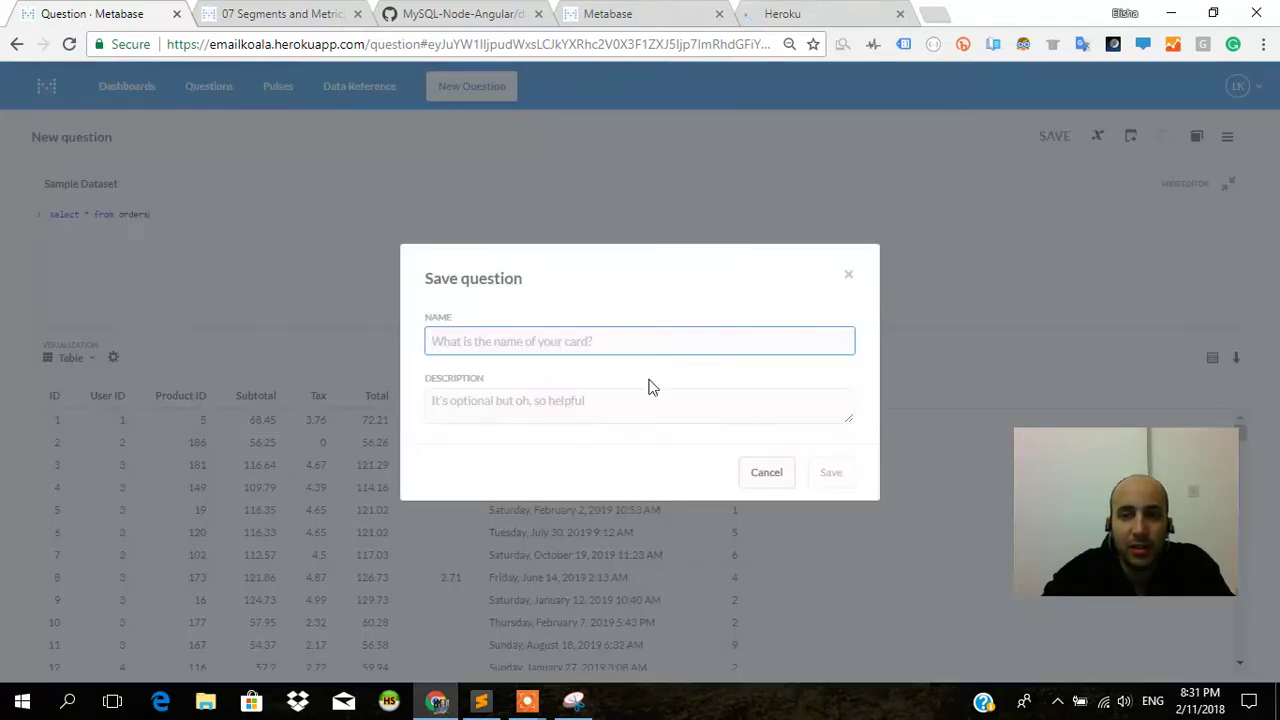
pyautogui.click(588, 340)
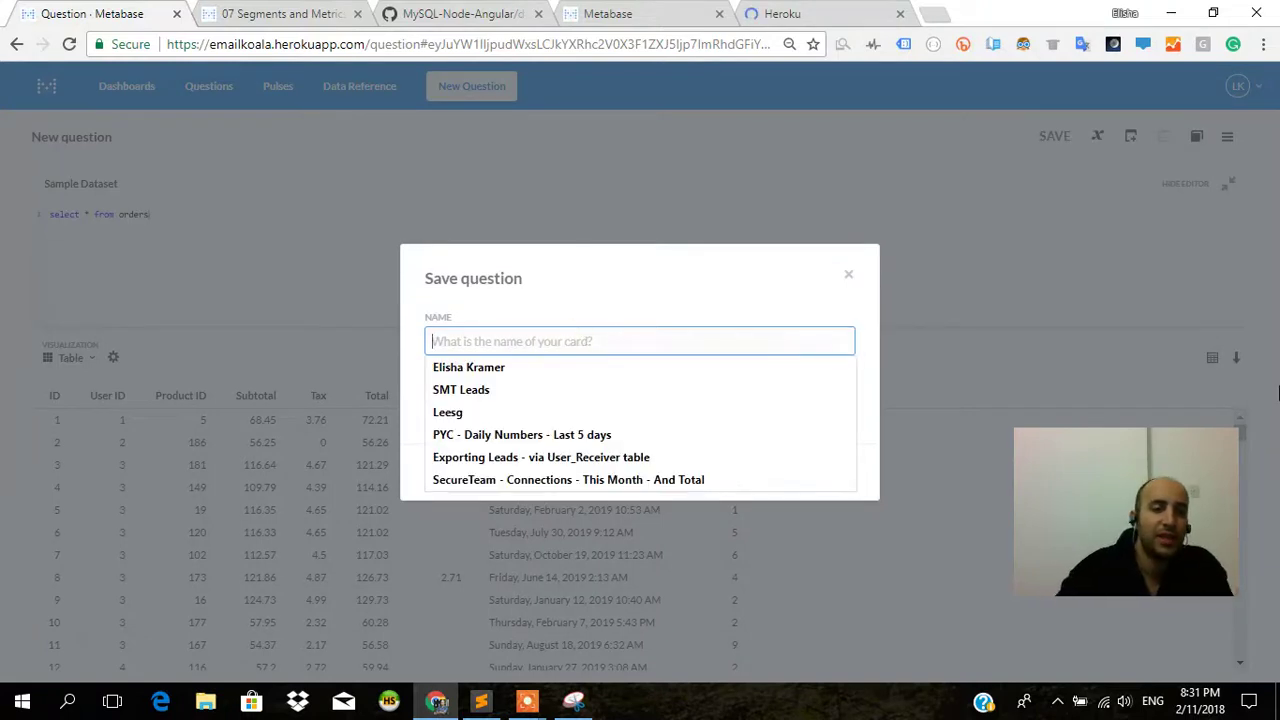
pyautogui.write('Orders')
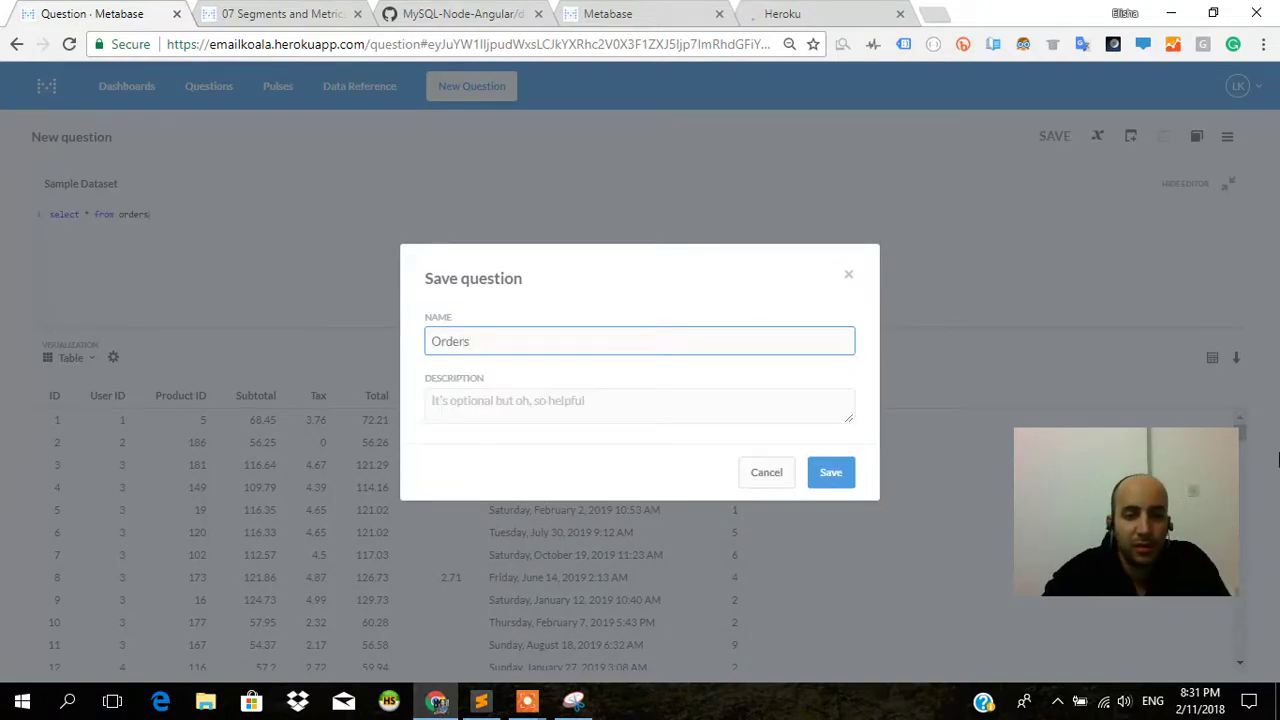
pyautogui.click(849, 474)
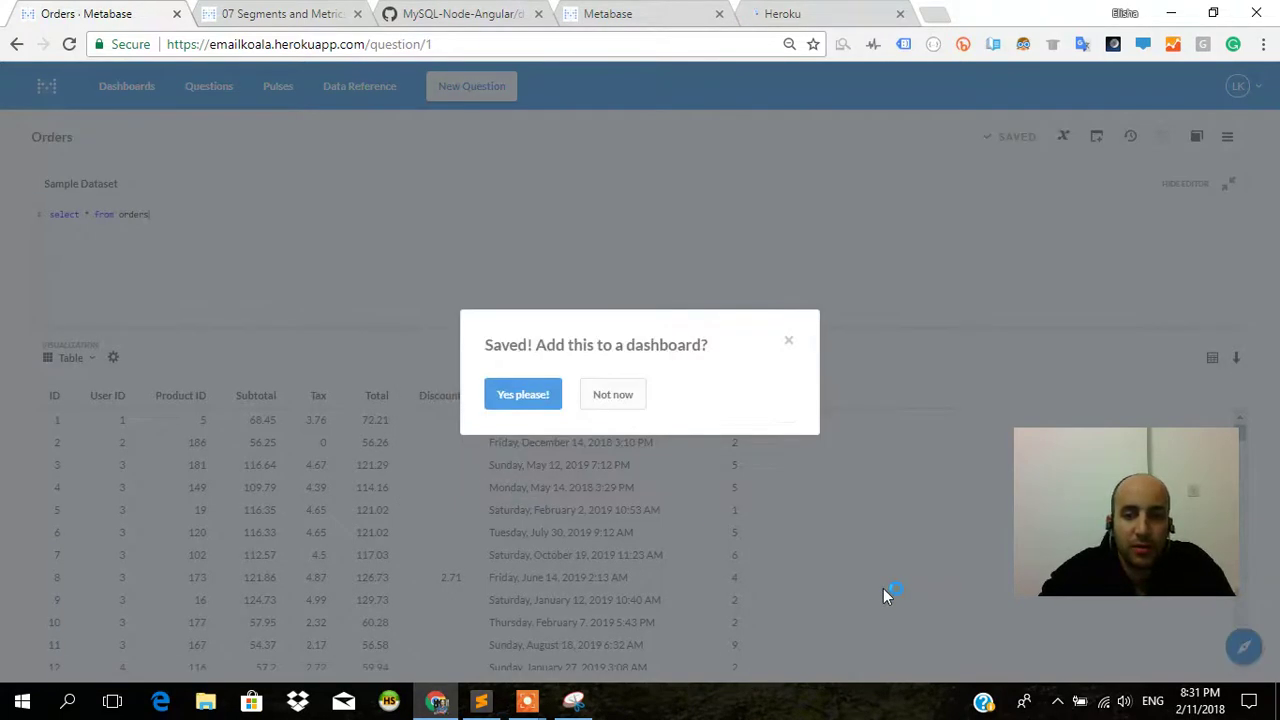
# - Add the saved question to a new dashboard named Orders
pyautogui.click(535, 402)
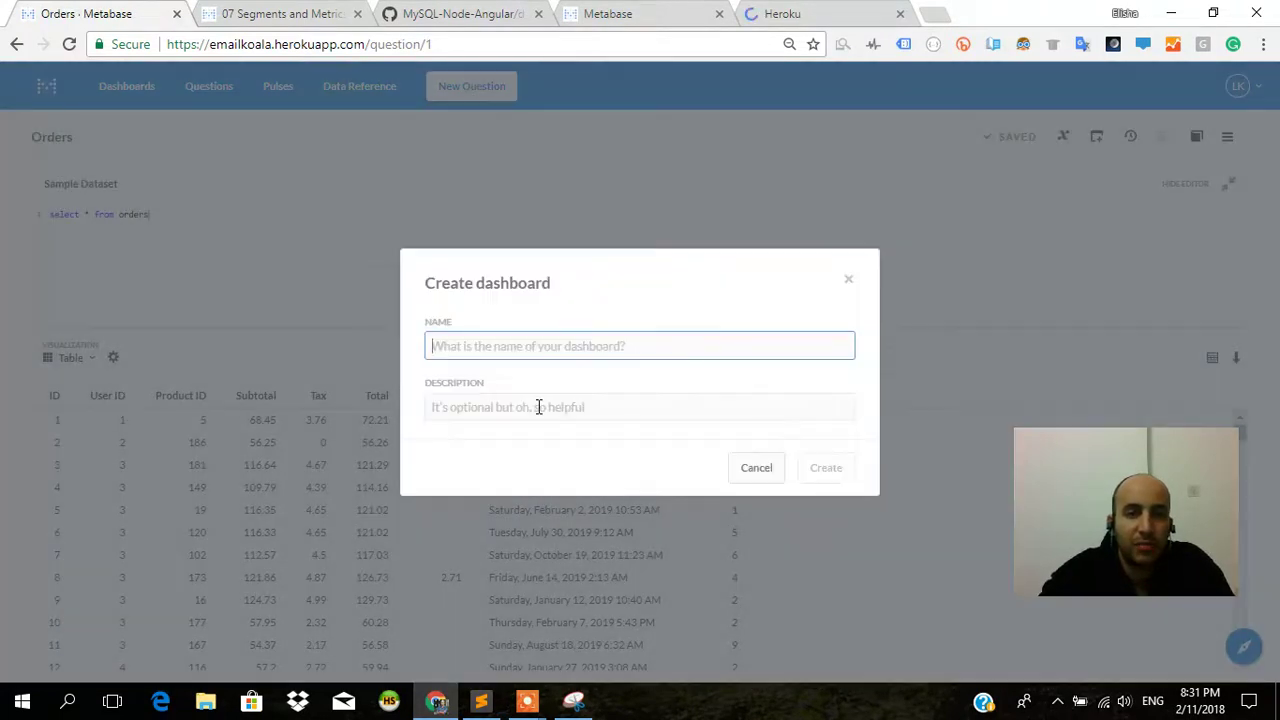
pyautogui.write('Orders')
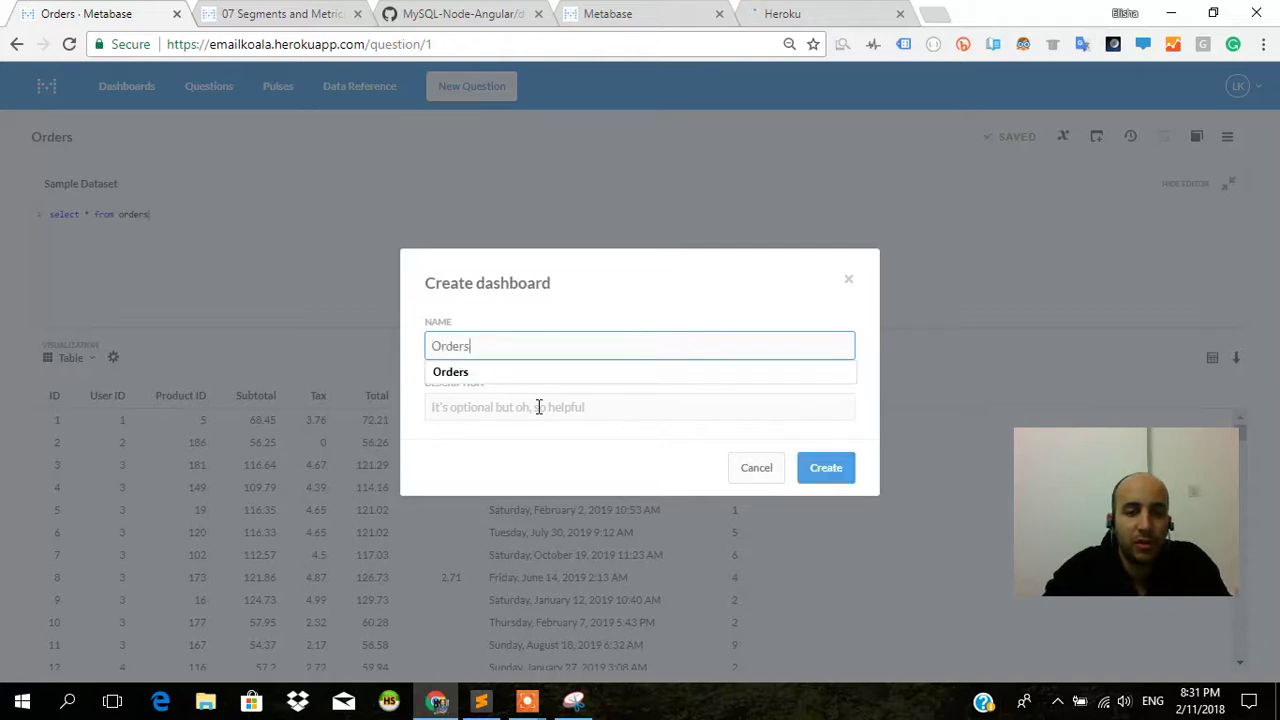
pyautogui.click(834, 481)
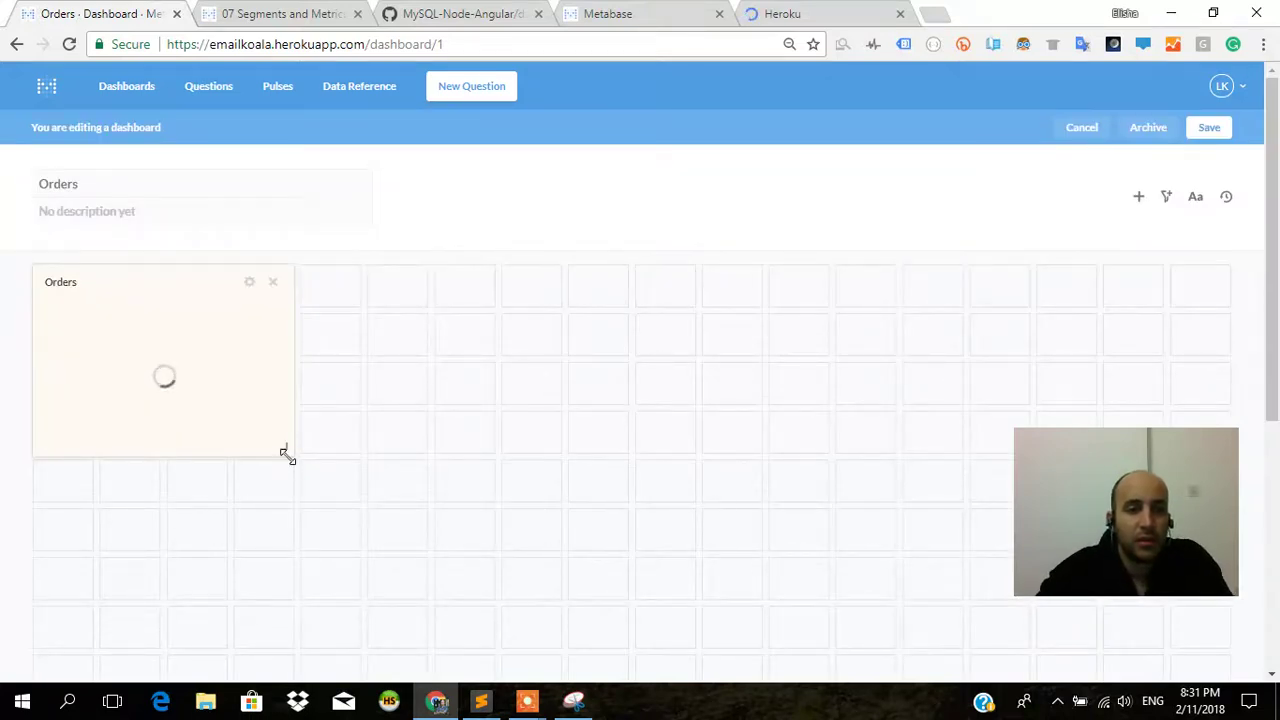
# - Widen the Orders card to the full dashboard width, save the layout, and resume editing
pyautogui.moveTo(287, 456); pyautogui.dragTo(951, 517)
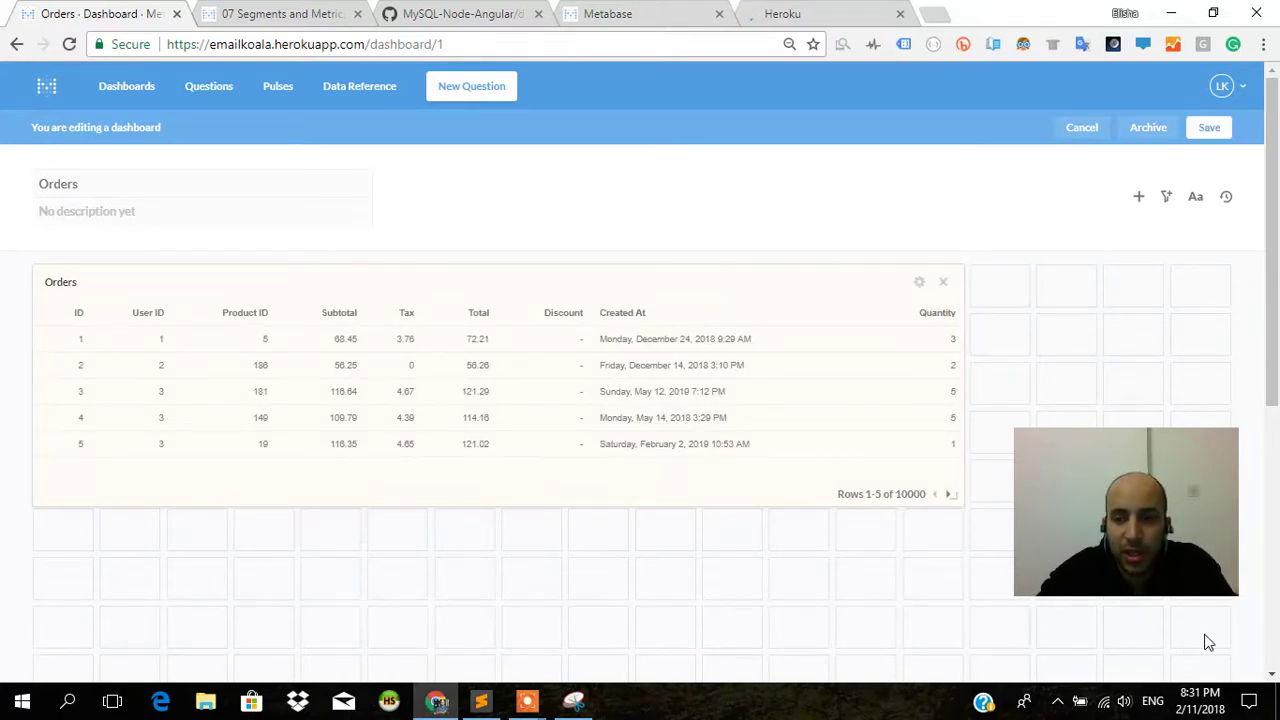
pyautogui.moveTo(1204, 634); pyautogui.dragTo(1203, 633)
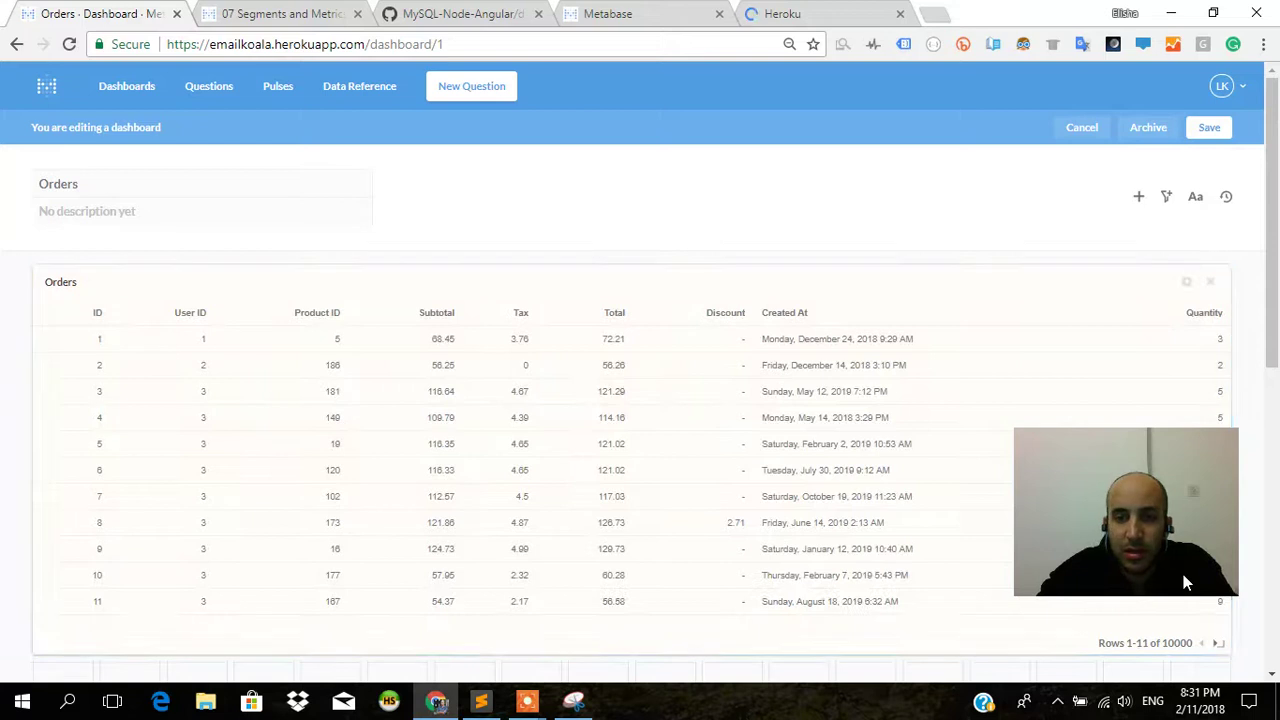
pyautogui.click(1205, 125)
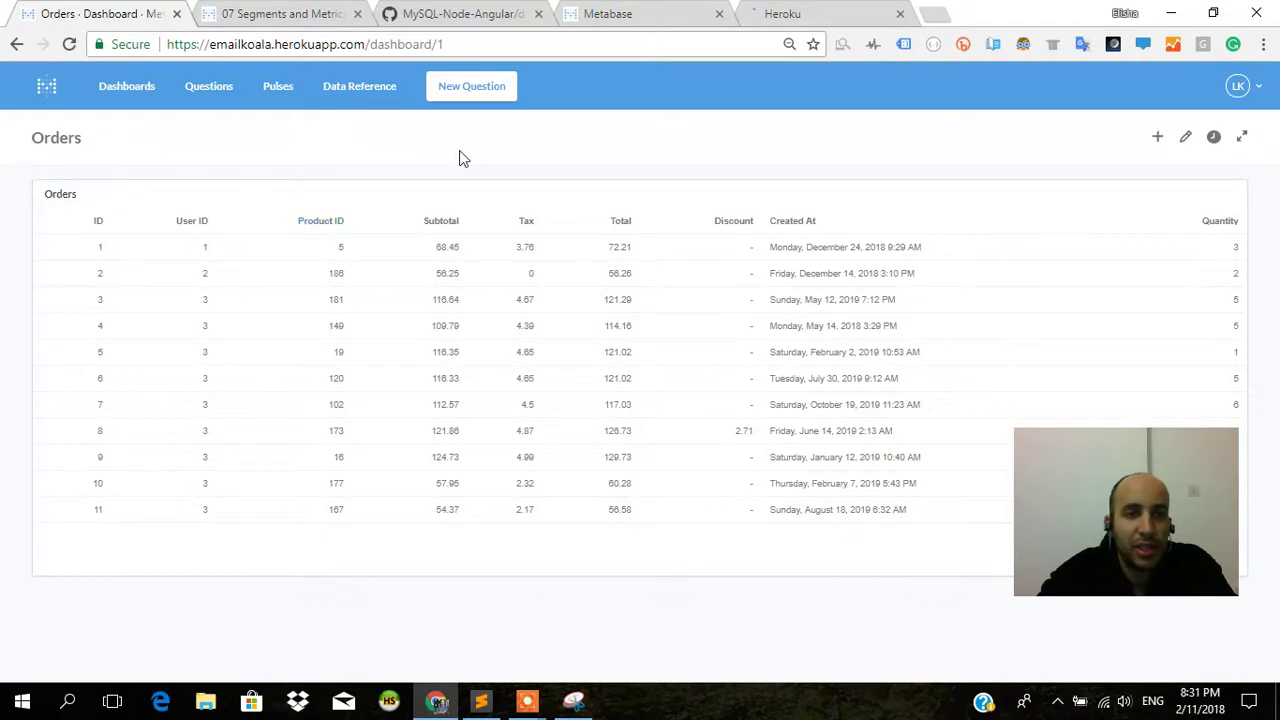
pyautogui.click(1185, 140)
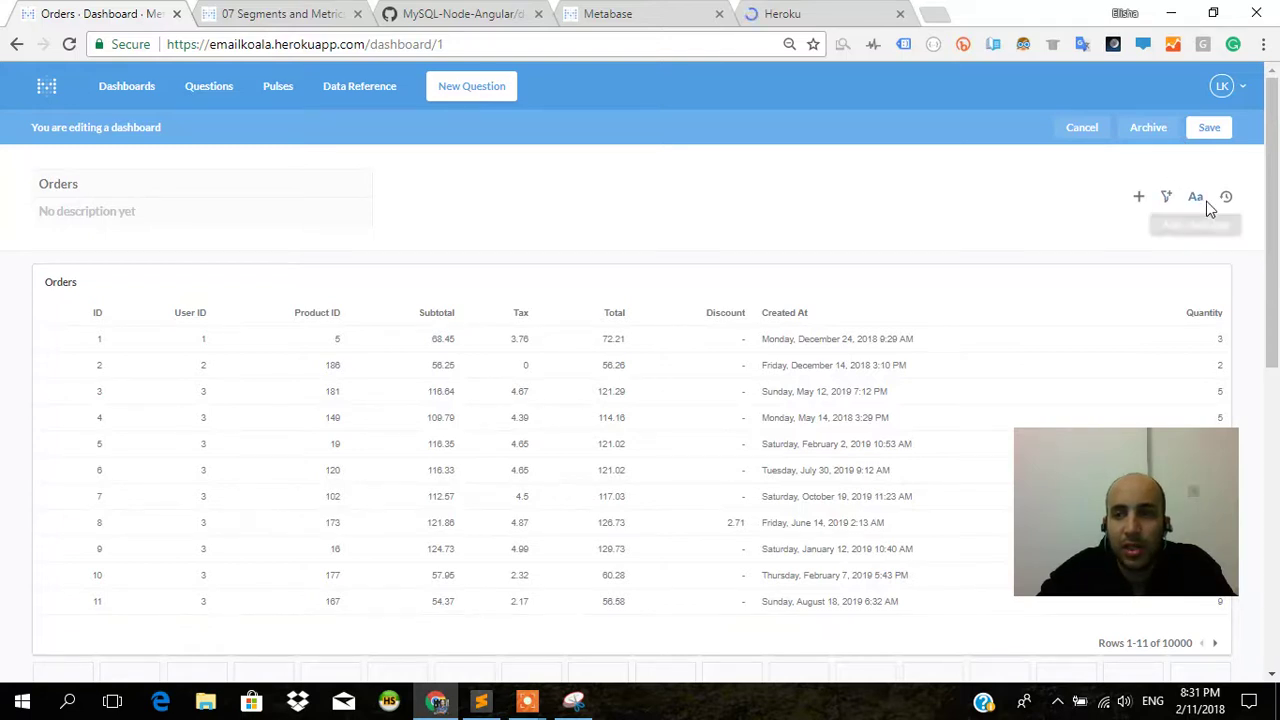
# - Open the Admin Panel from the account menu in a new tab, then return to the Orders dashboard
pyautogui.click(1222, 88)
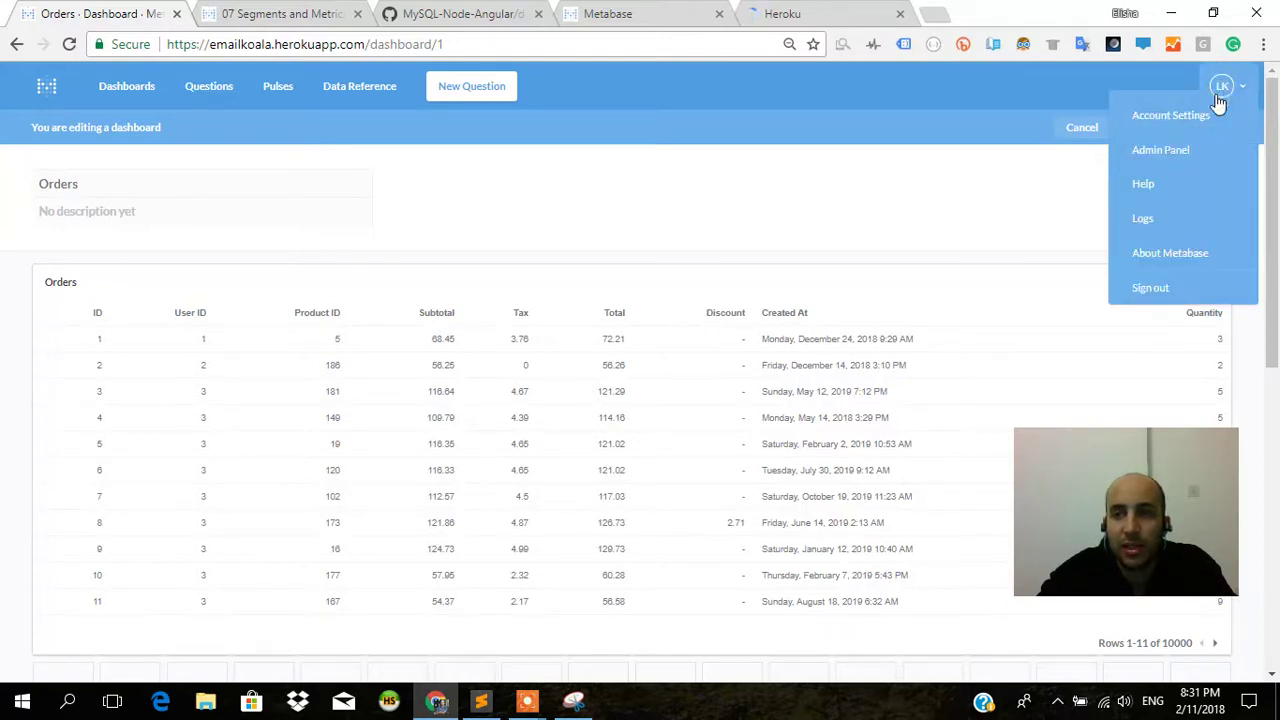
pyautogui.keyDown('ctrl'); pyautogui.click(1160, 152); pyautogui.keyUp('ctrl')
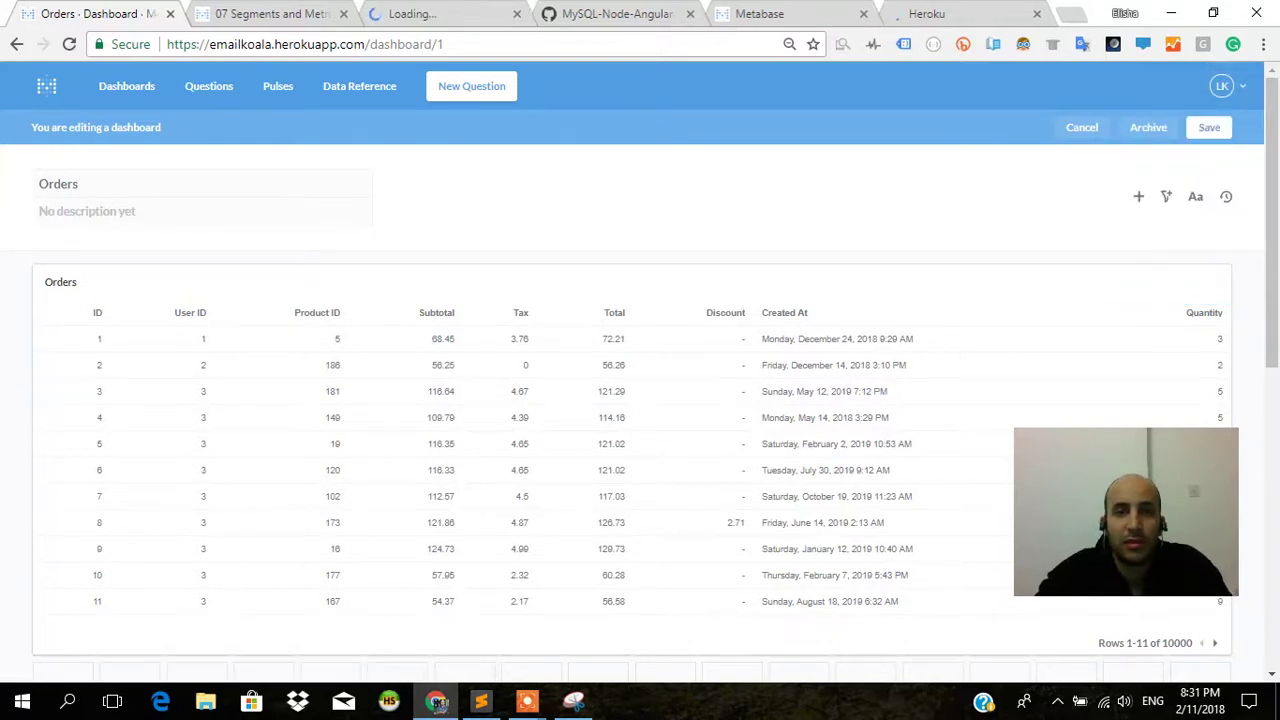
pyautogui.hotkey('ctrl', 'Tab')
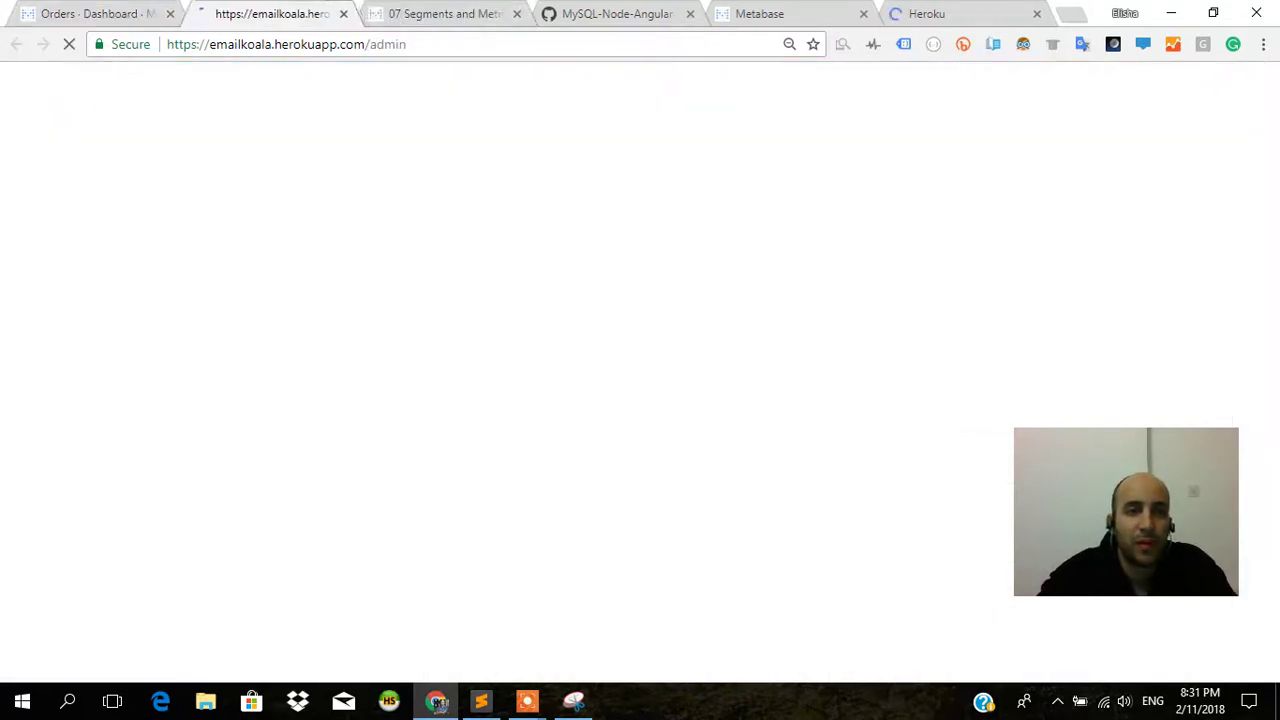
pyautogui.click(128, 10)
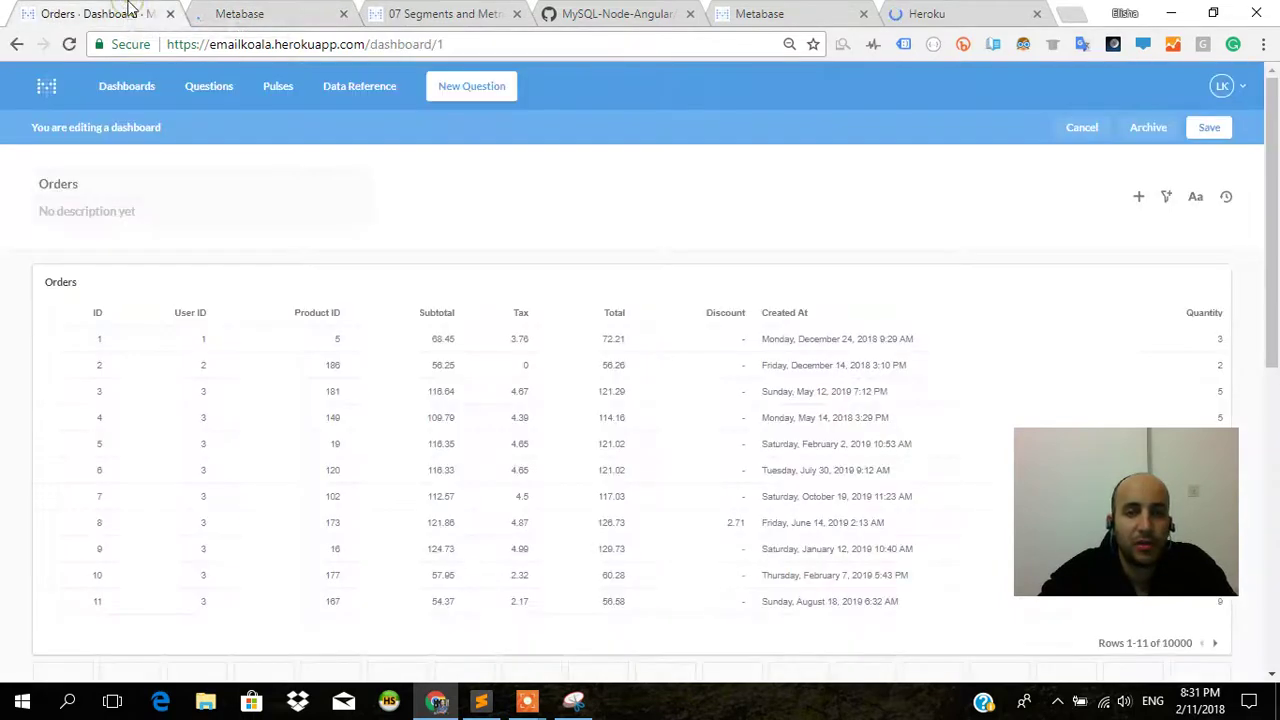
# - Move the Metabase on Heroku tab earlier in the tab bar and check the admin tab
pyautogui.click(757, 10)
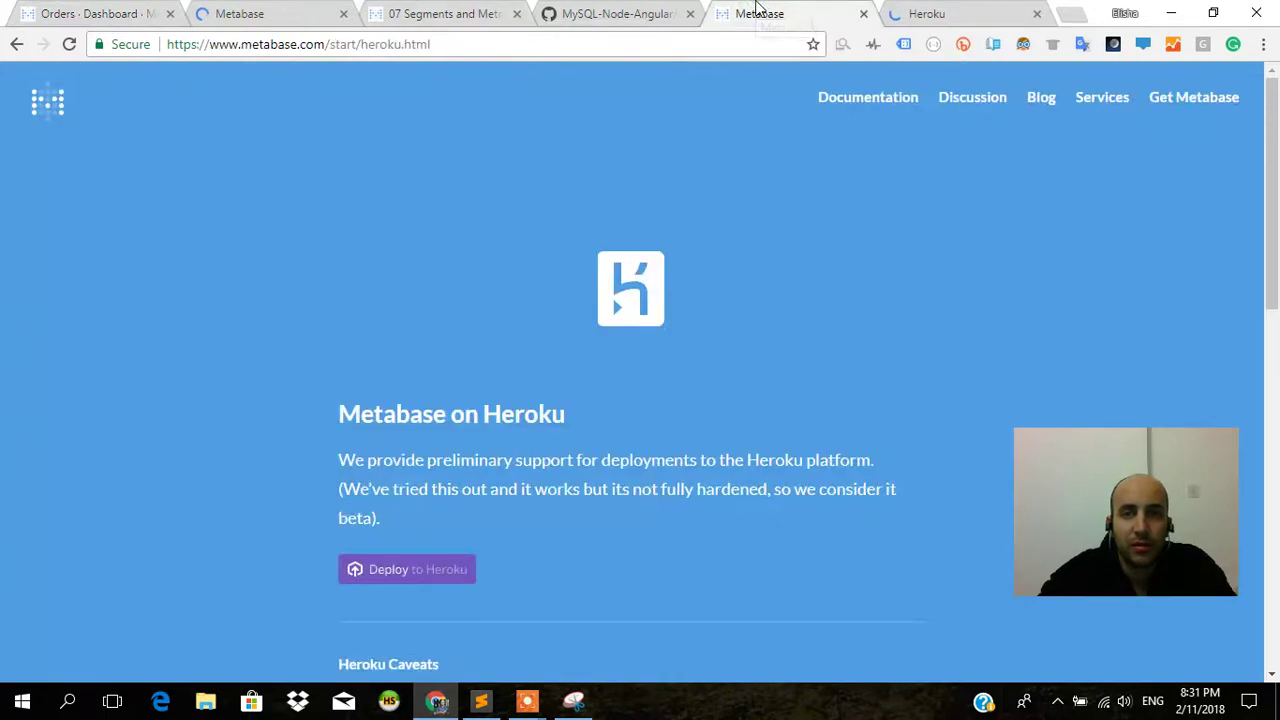
pyautogui.moveTo(620, 7); pyautogui.dragTo(725, 8)
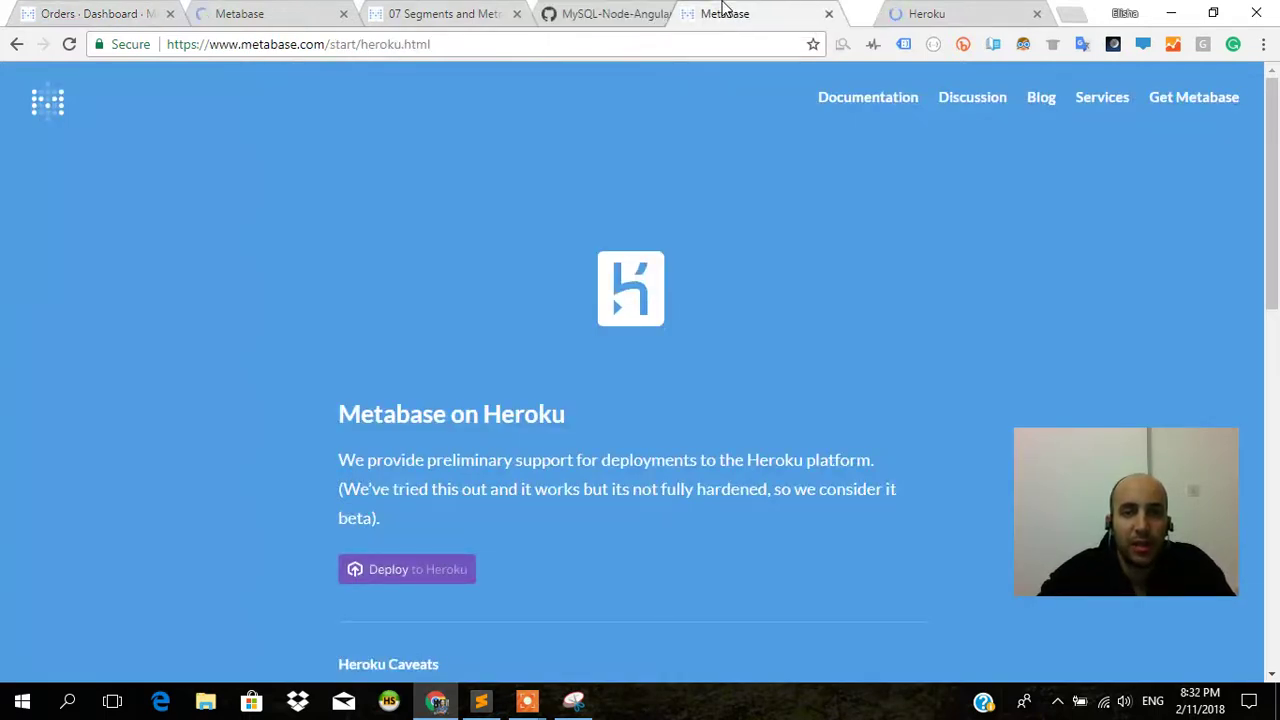
pyautogui.click(306, 8)
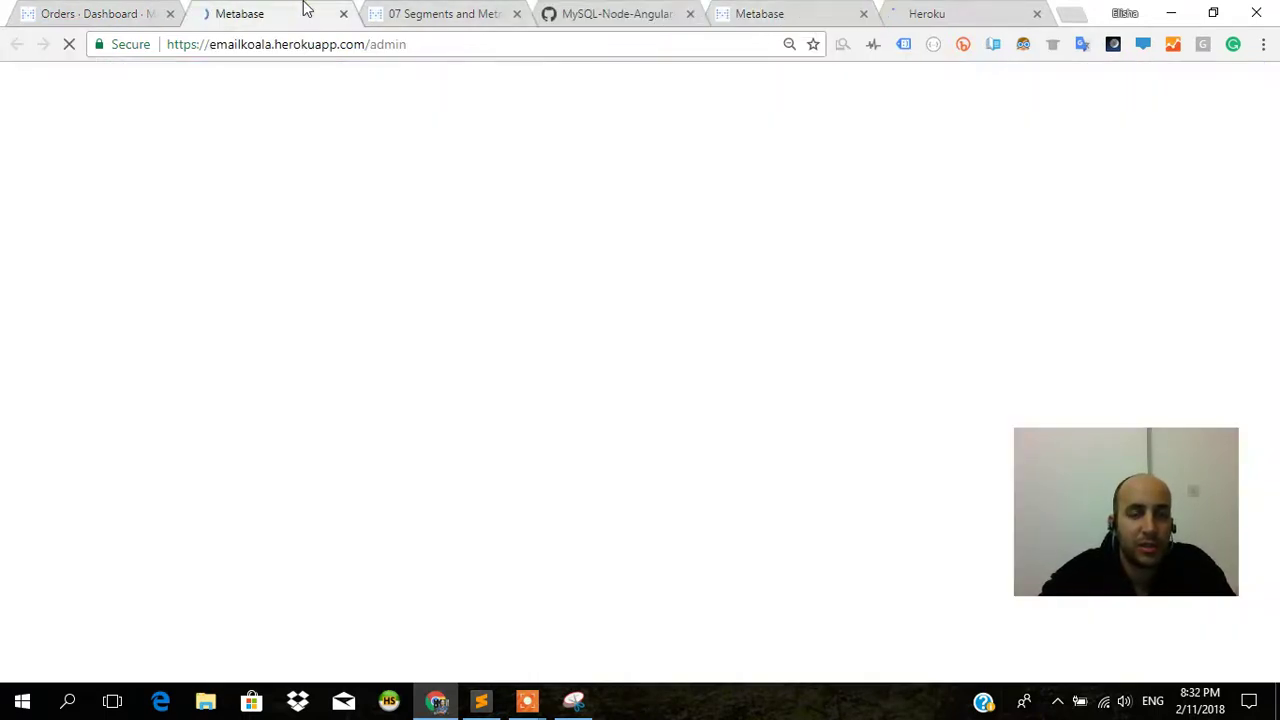
# - Read the 07 Segments and Metrics documentation down to the Creating a Metric section
pyautogui.click(433, 8)
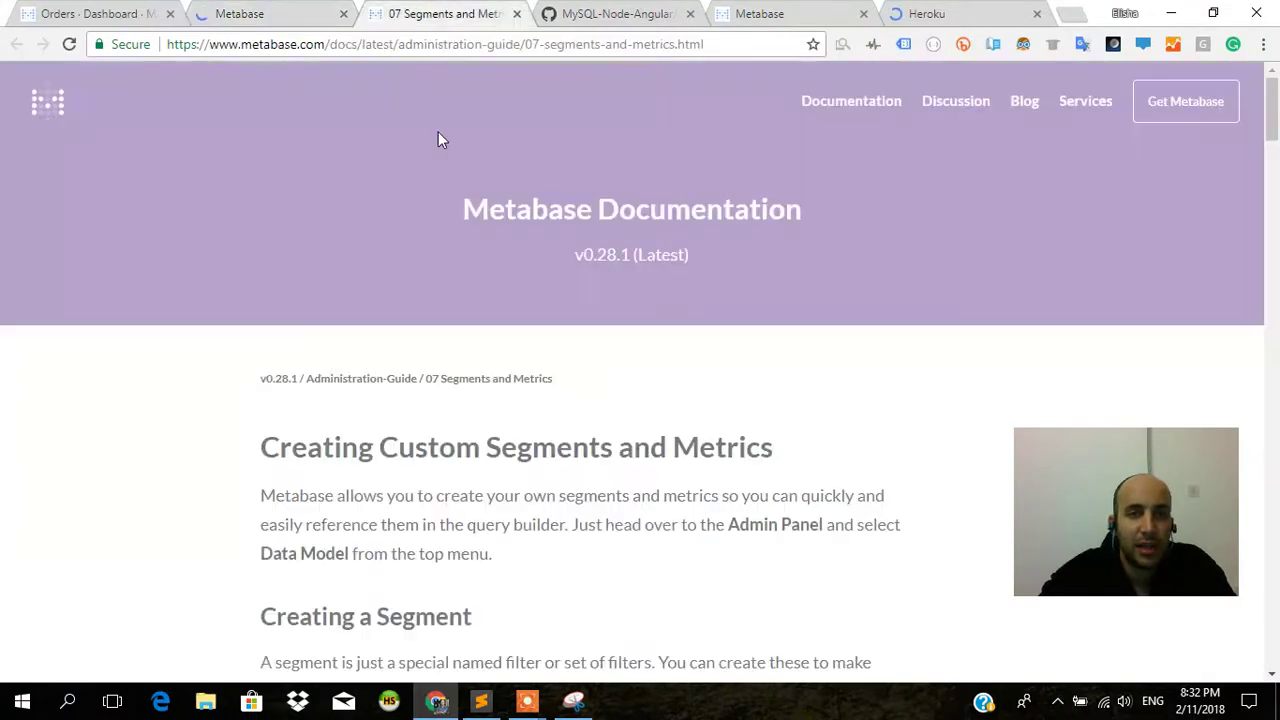
pyautogui.scroll(-6, 463, 335)
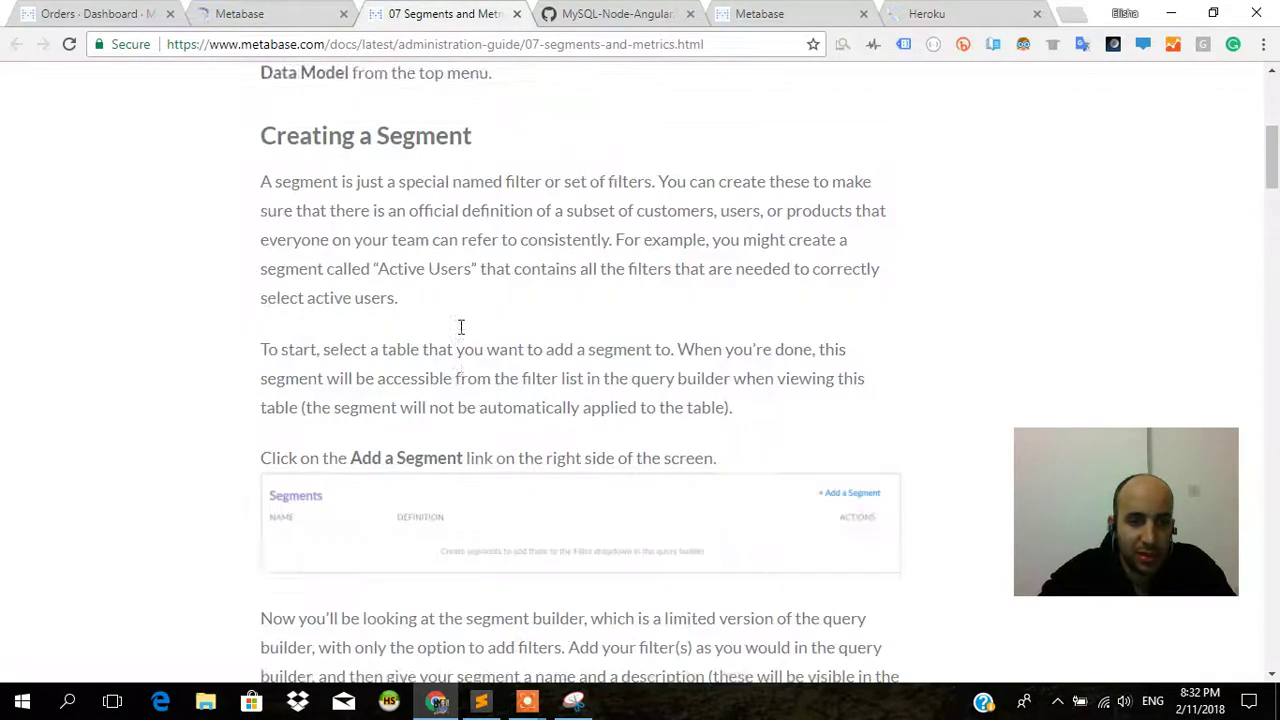
pyautogui.scroll(-12, 462, 320)
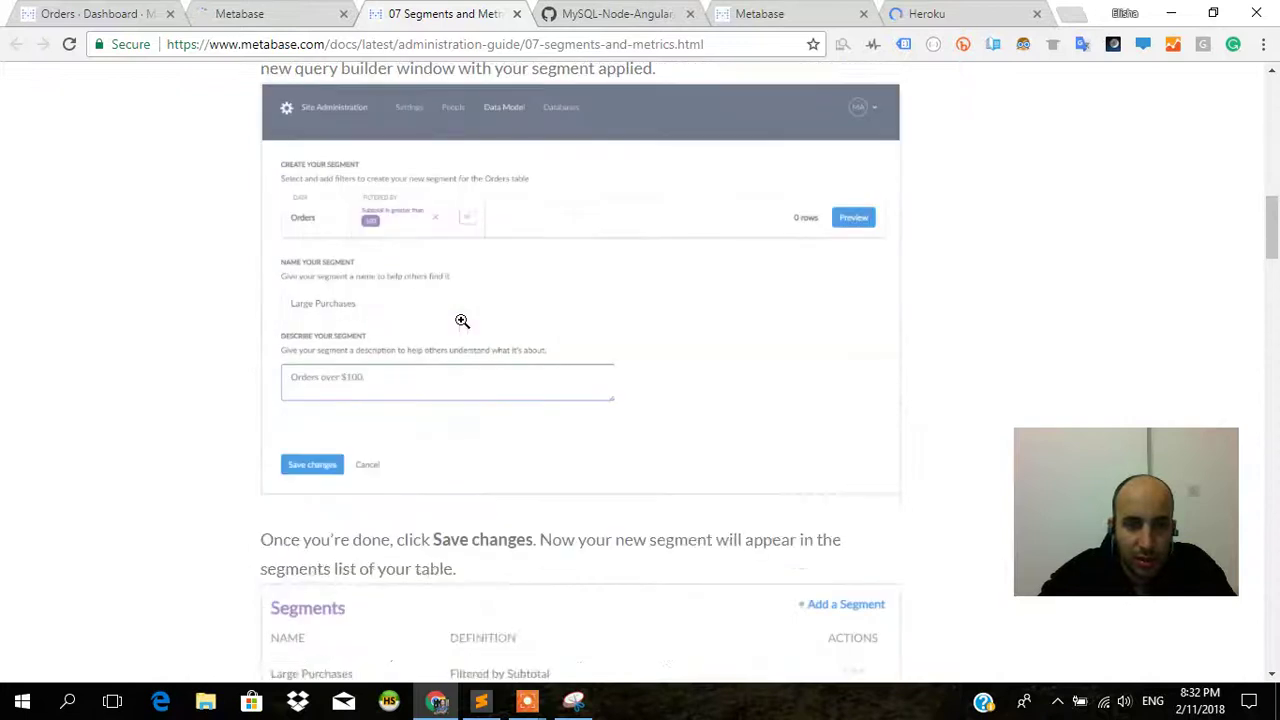
pyautogui.scroll(-6, 460, 320)
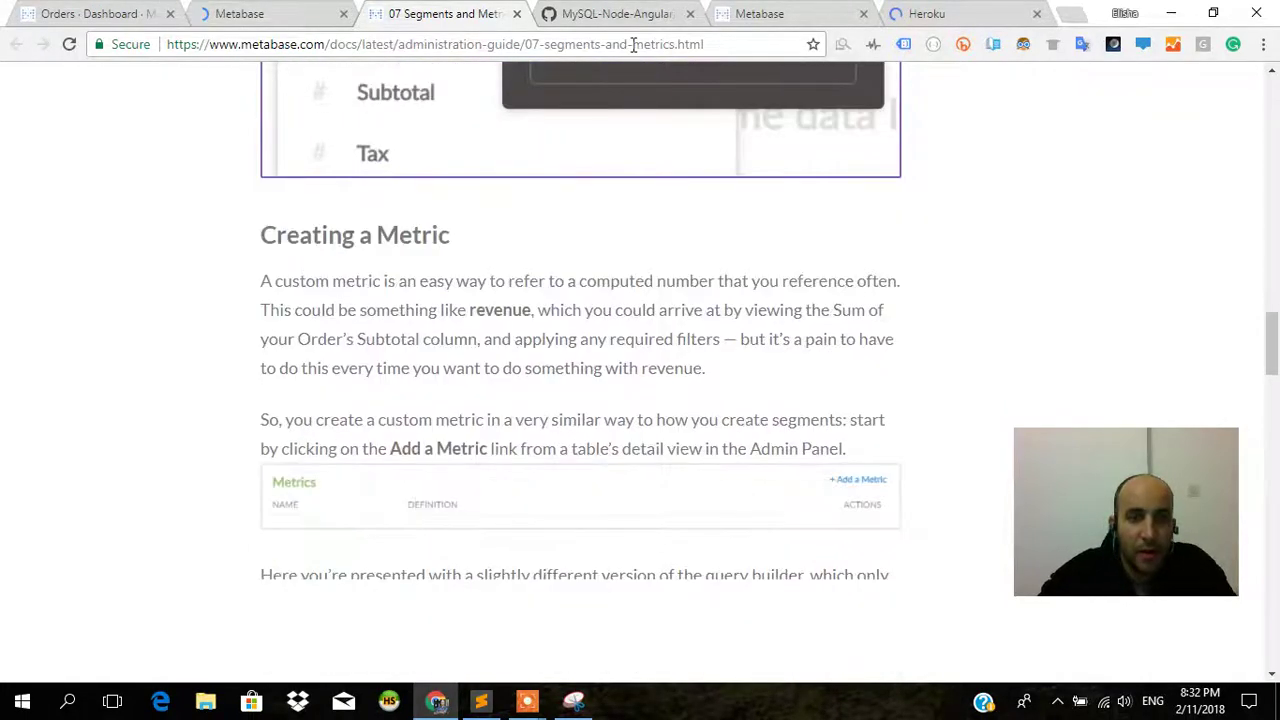
pyautogui.scroll(-2, 453, 90)
# - Close the '07 Segments and Metrics' tab to reveal GitHub's database-edited.sql file
pyautogui.click(516, 15)
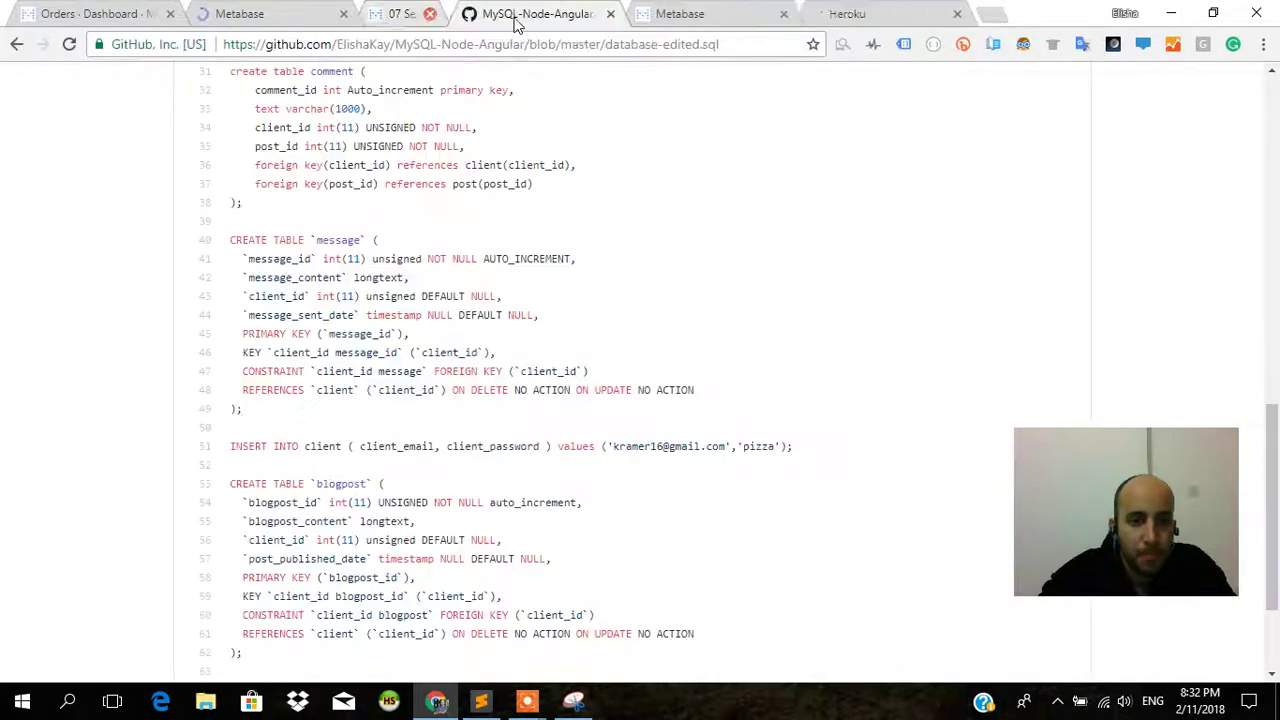